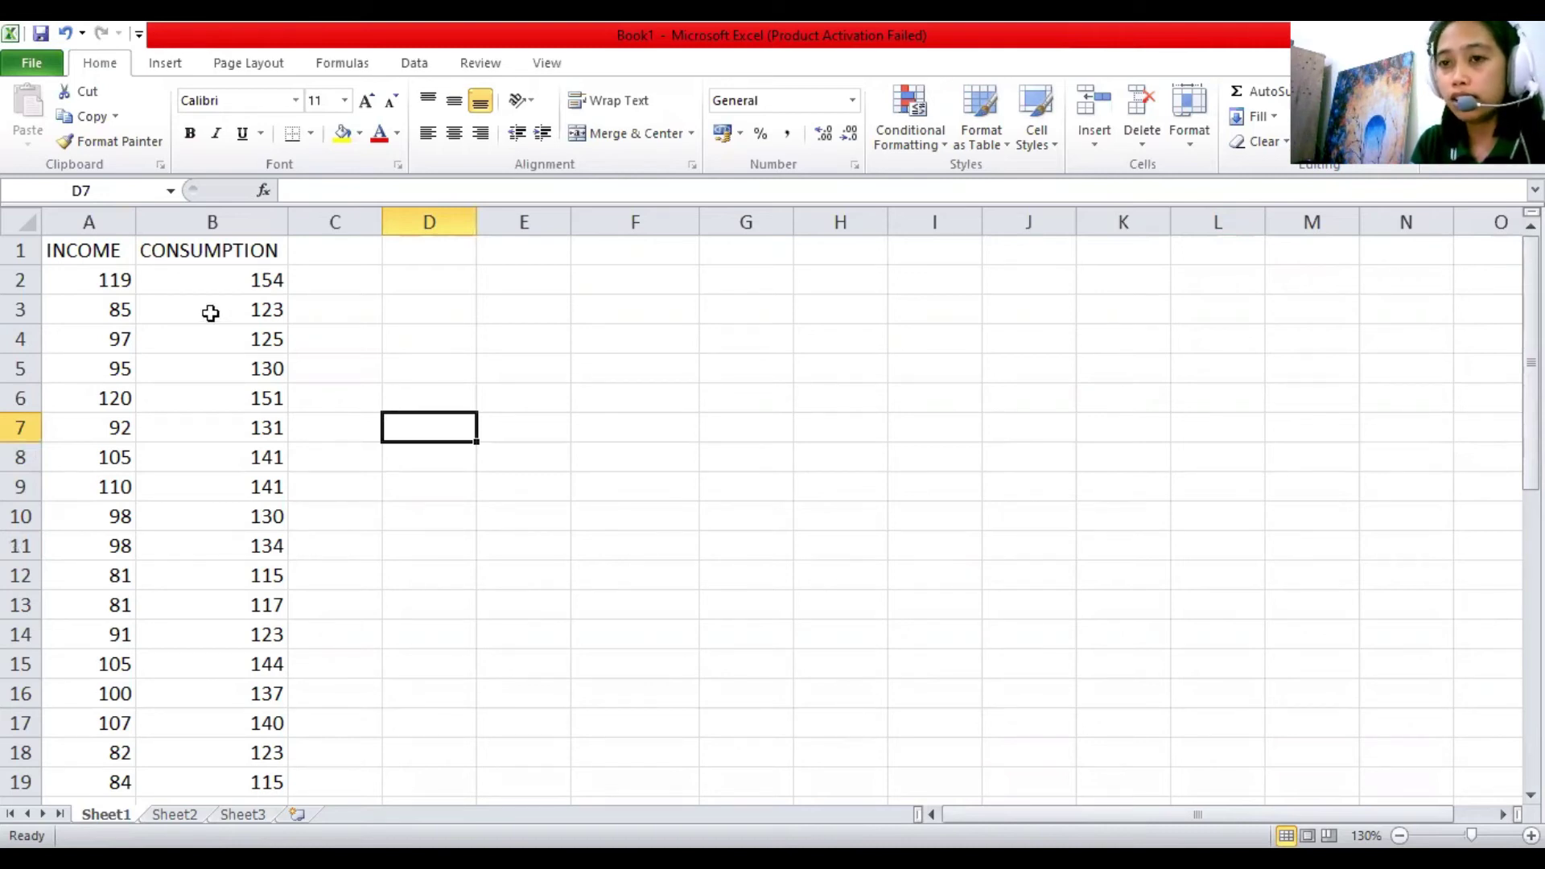
pyautogui.click(119, 250)
pyautogui.click(197, 254)
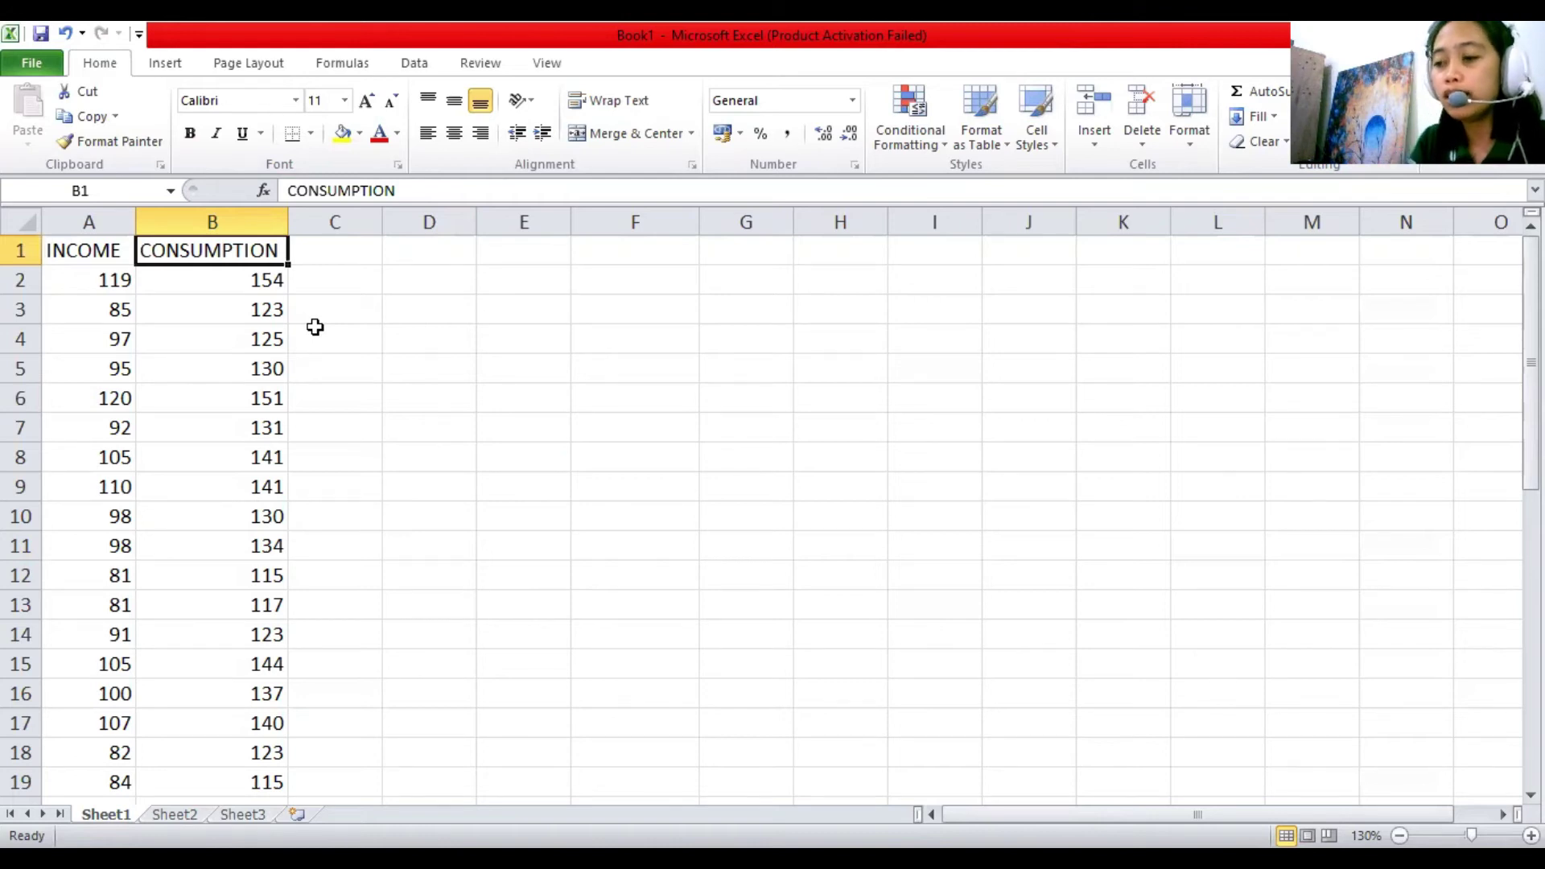
pyautogui.click(363, 404)
pyautogui.scroll(-6, 363, 404)
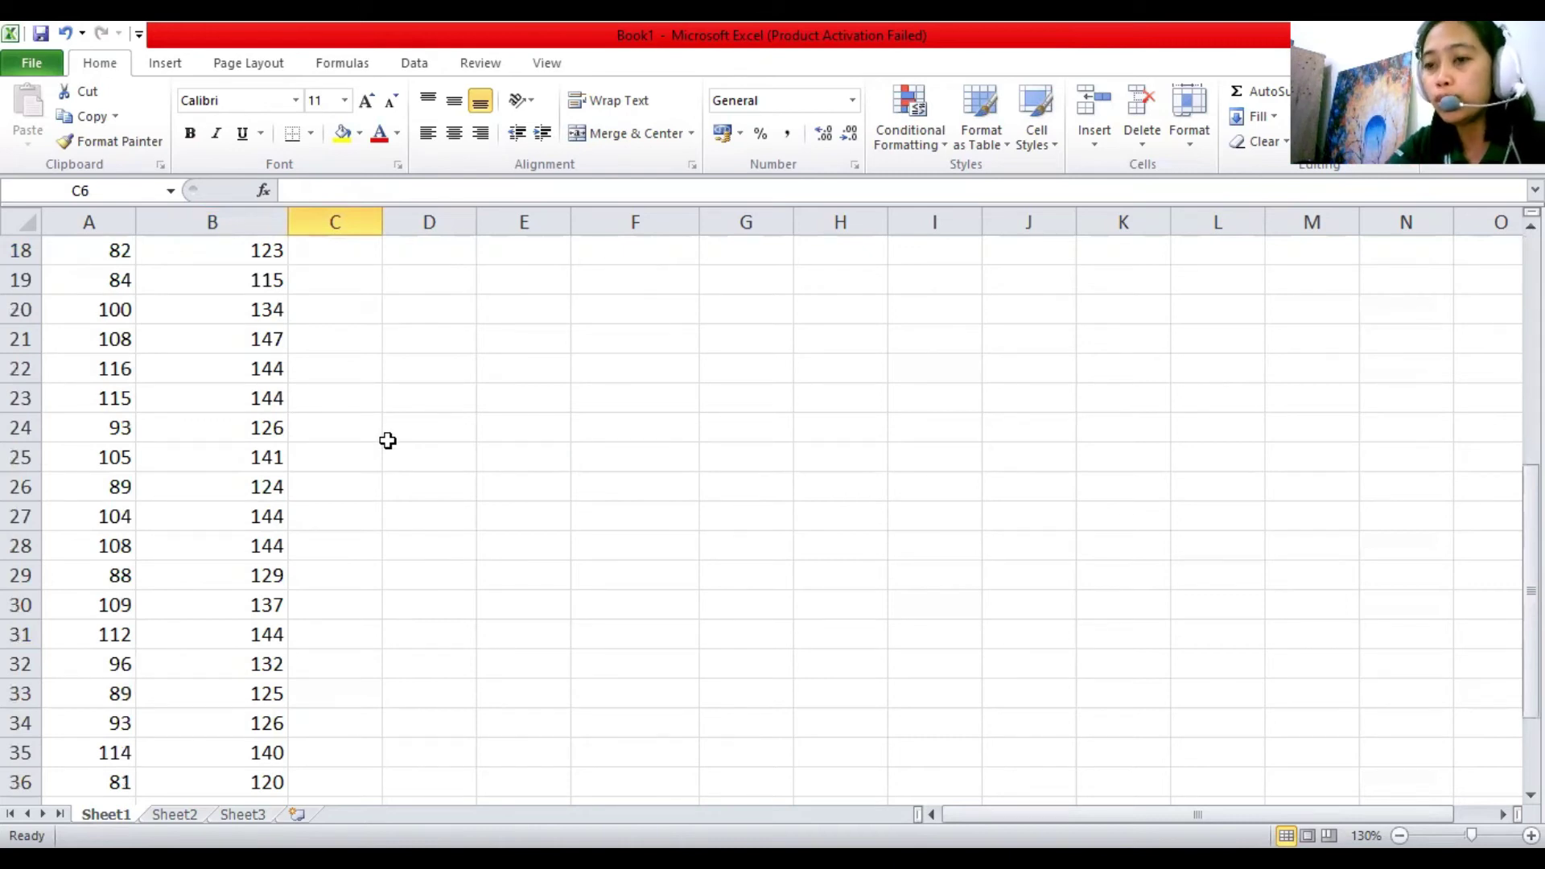
pyautogui.scroll(6, 387, 440)
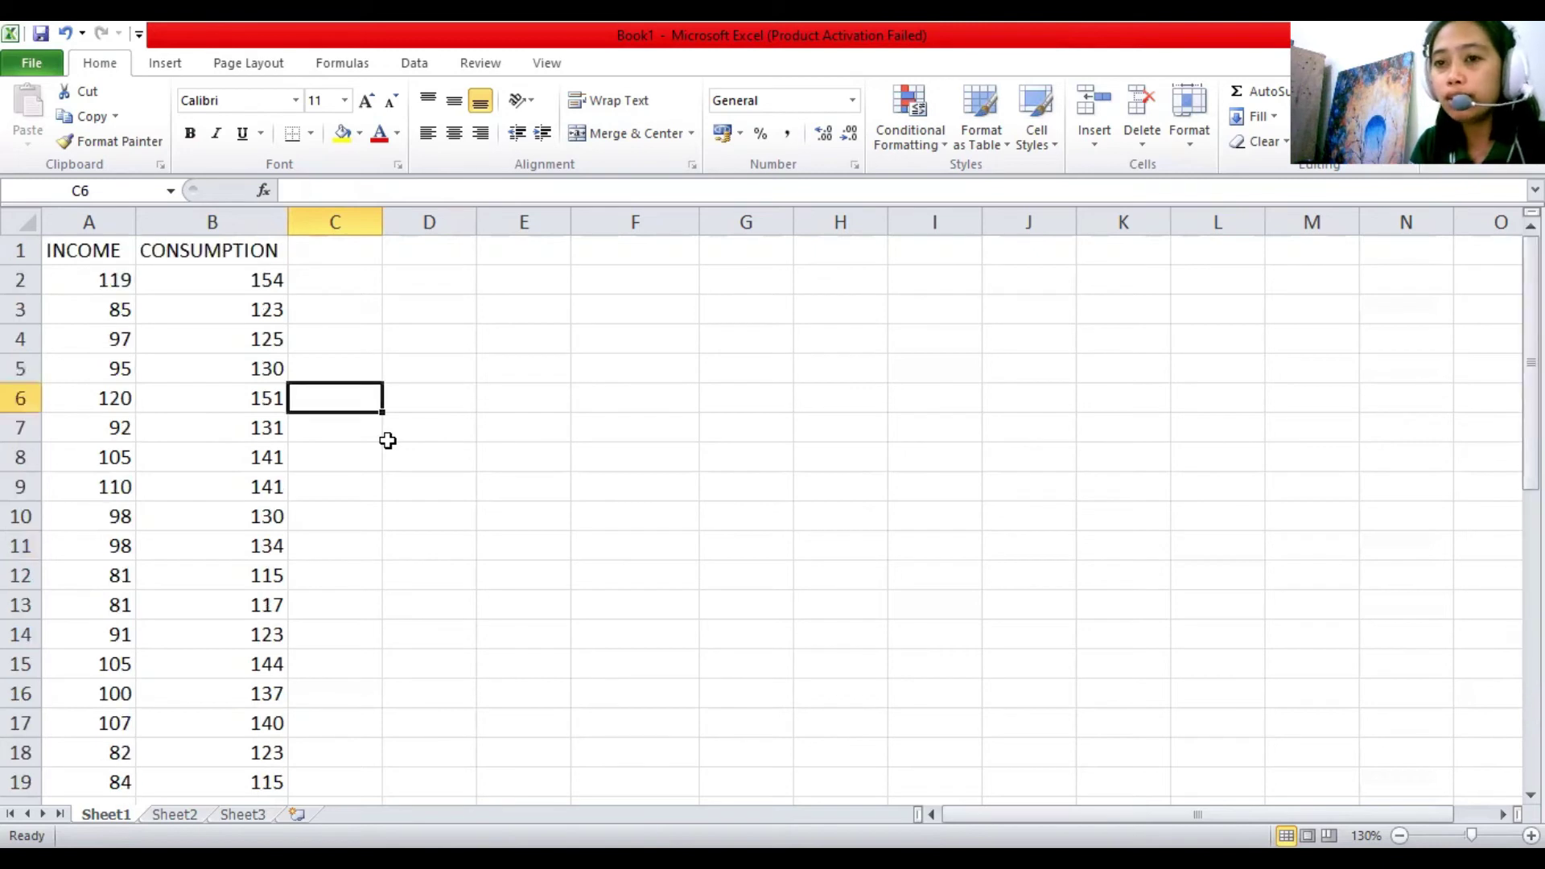
# Rename the consumption header in B1 to "CONSUMPTION (y)" and fit column B's width to it.
pyautogui.click(246, 258)
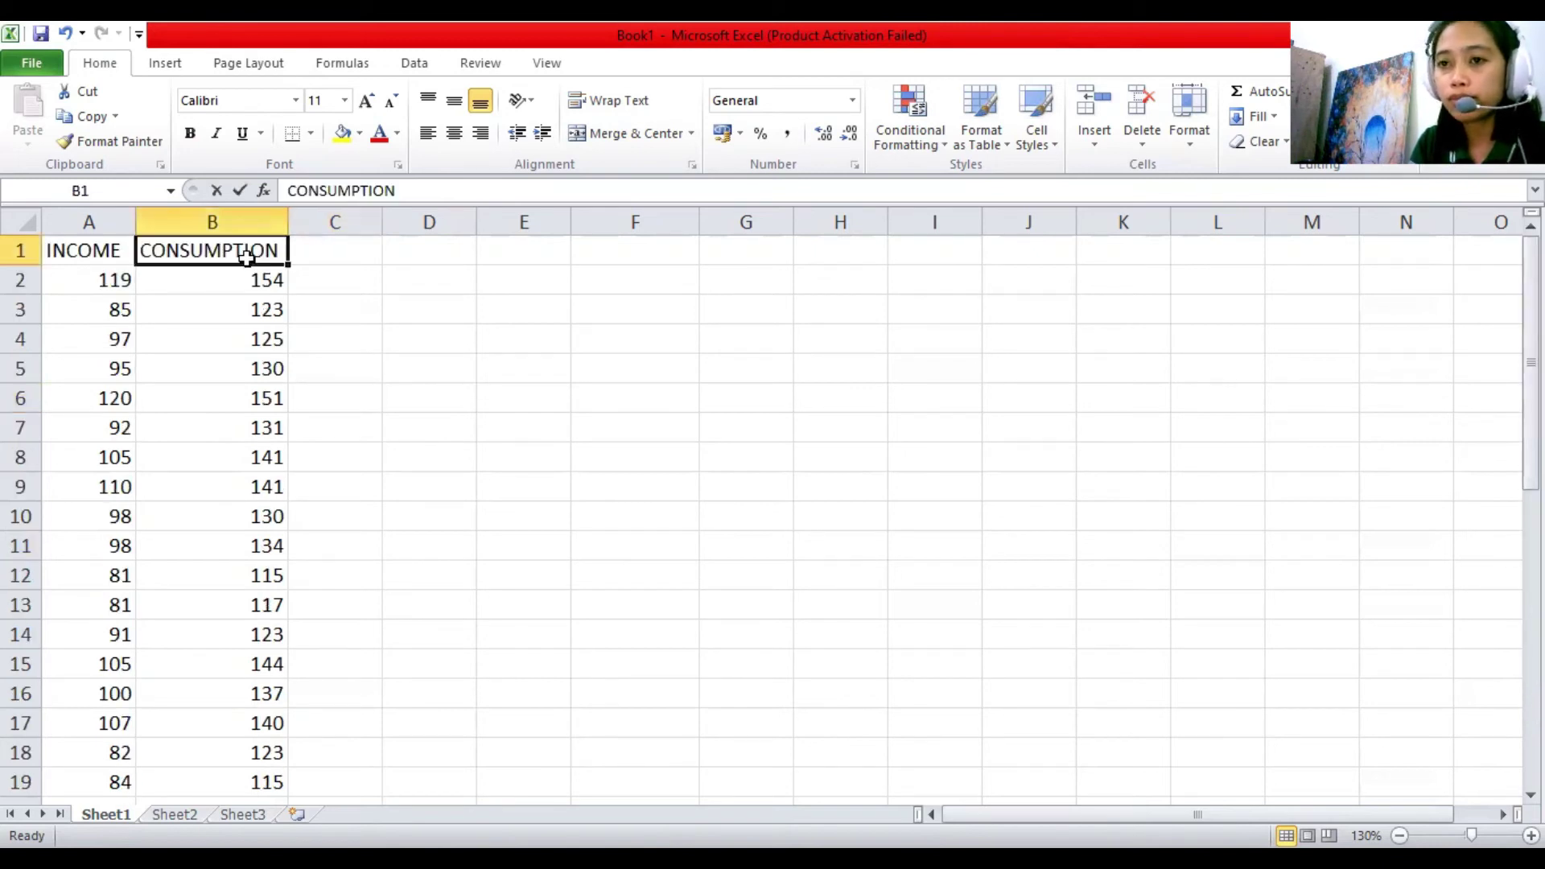
pyautogui.doubleClick(277, 254)
pyautogui.write('(y)')
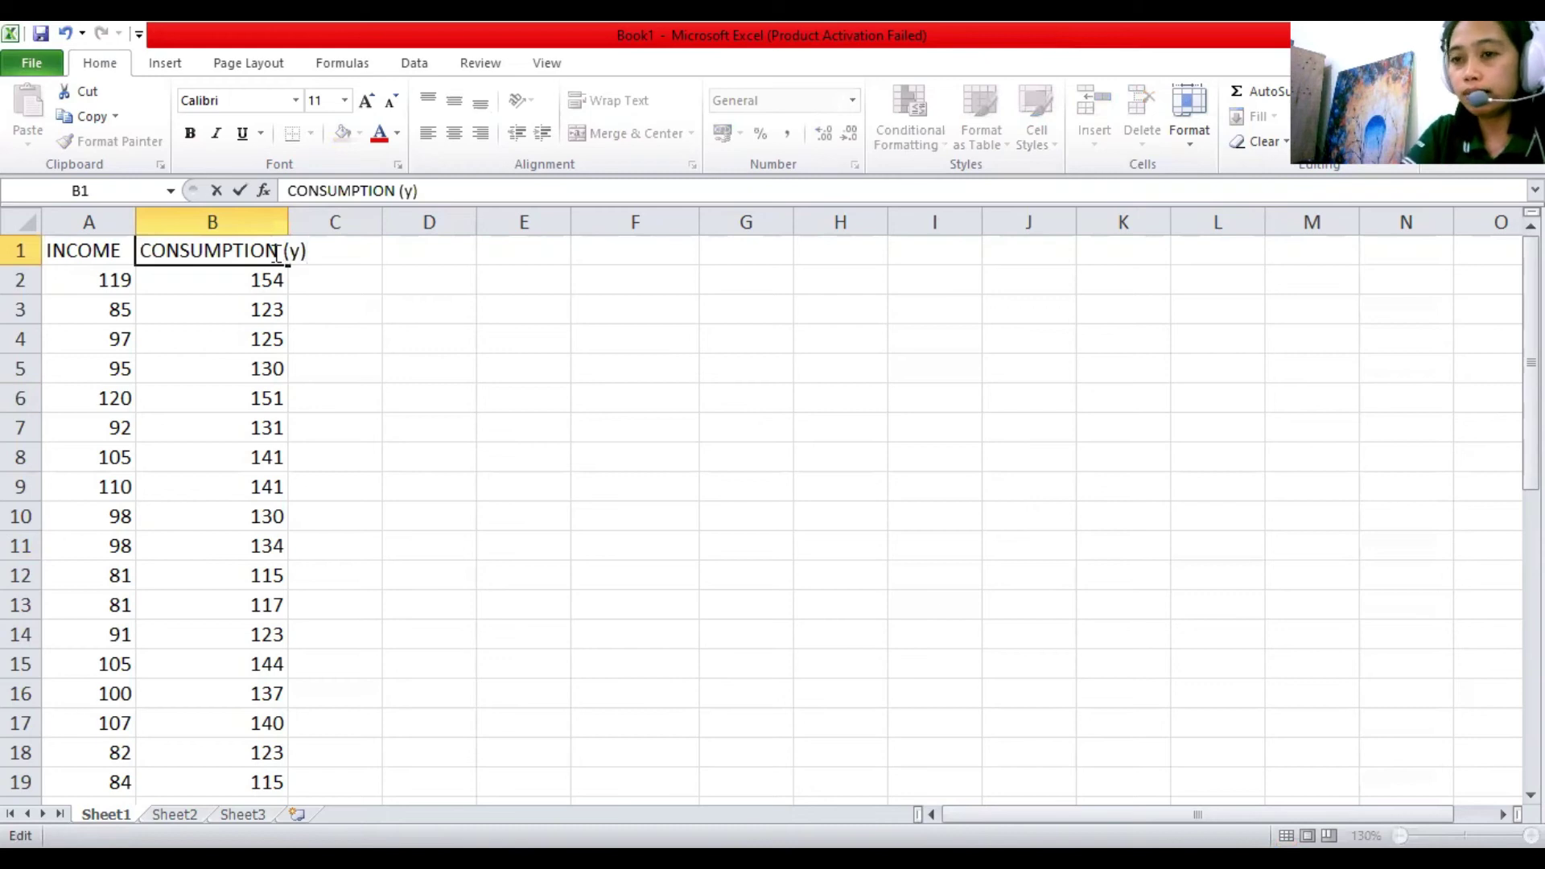
pyautogui.press('Return')
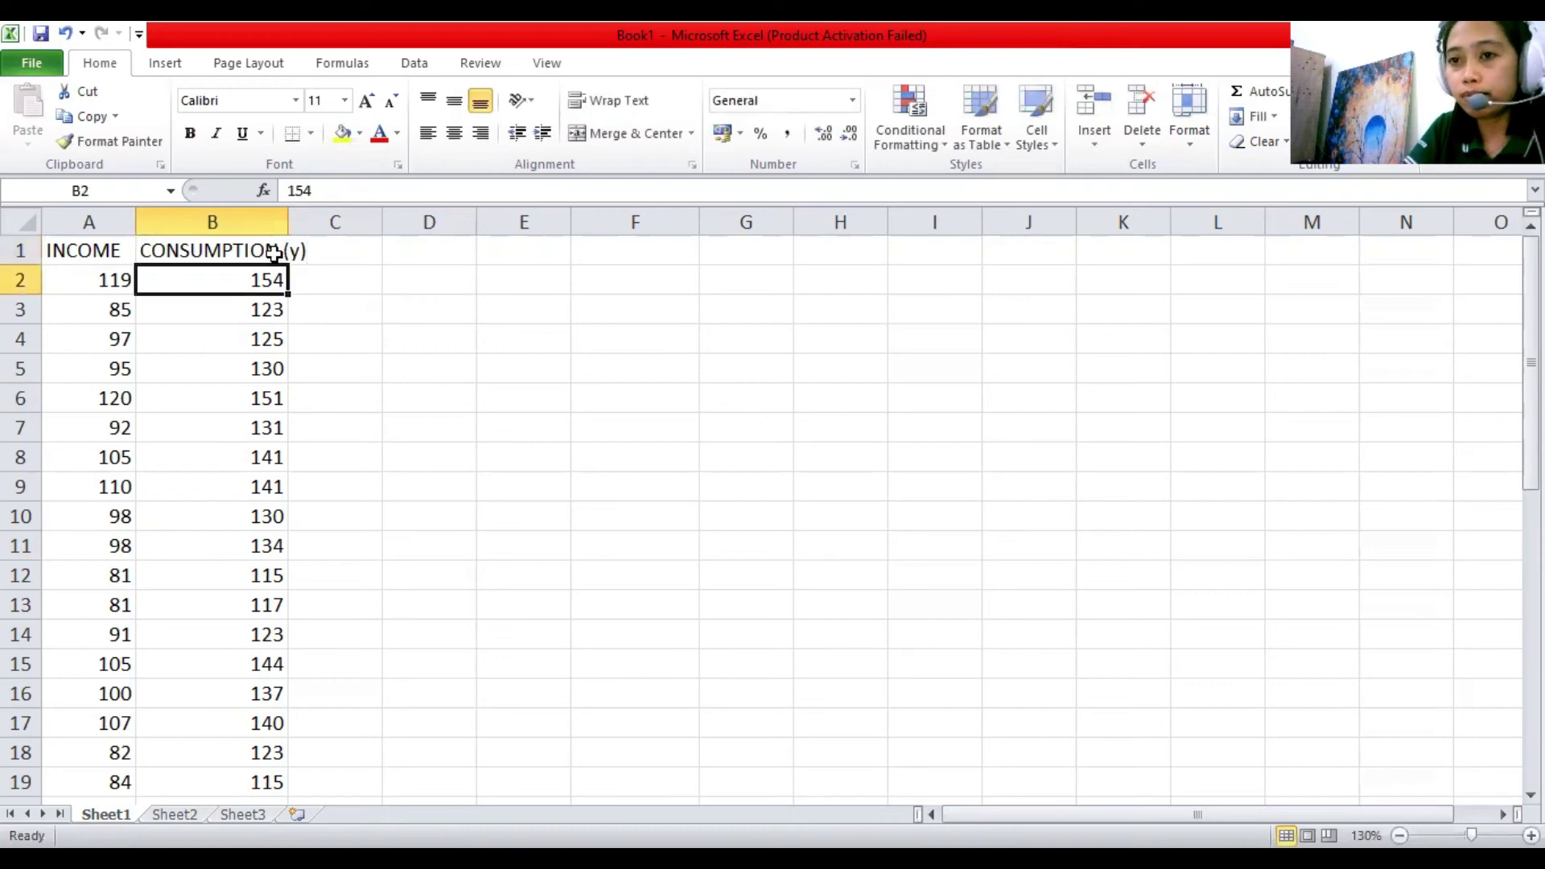
pyautogui.doubleClick(288, 222)
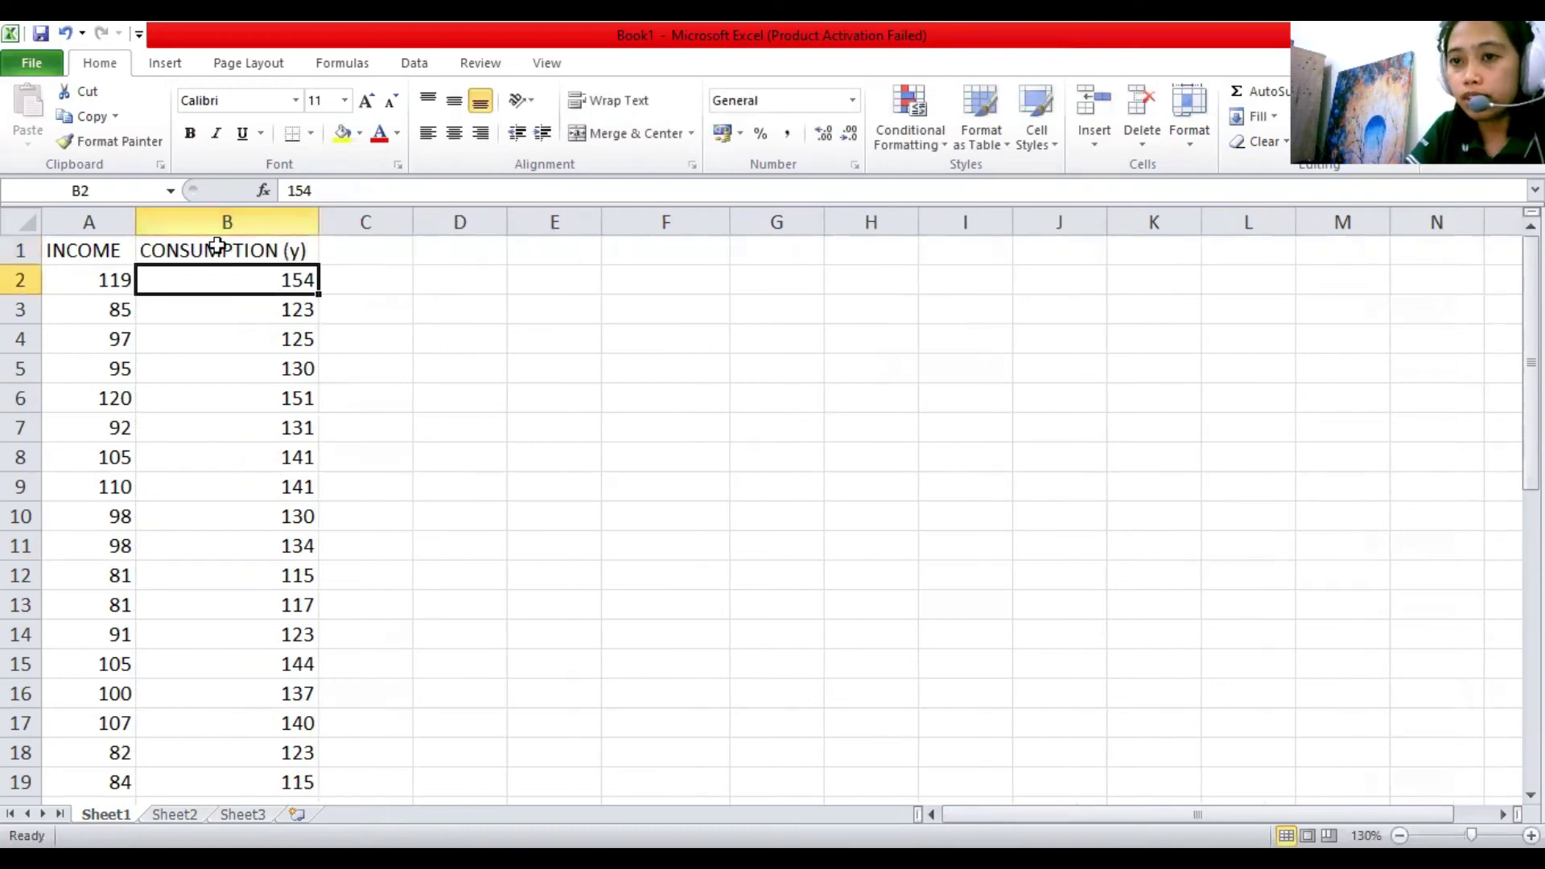
# Rename the income header in A1 to "INCOME (x)" and fit column A's width to it.
pyautogui.click(120, 252)
pyautogui.doubleClick(122, 253)
pyautogui.write('(')
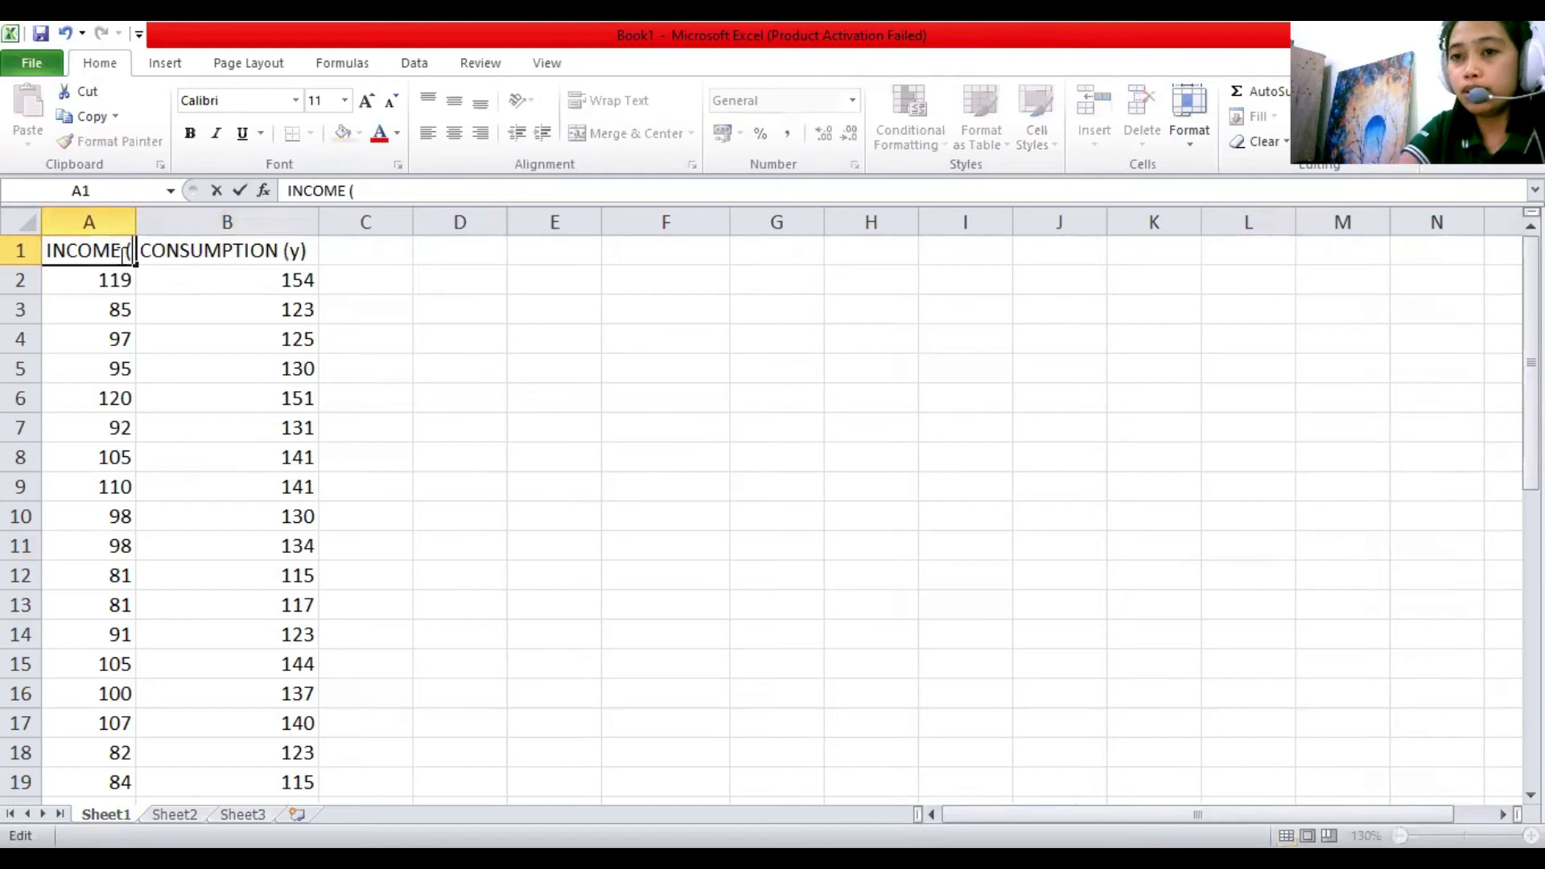
pyautogui.write('x)')
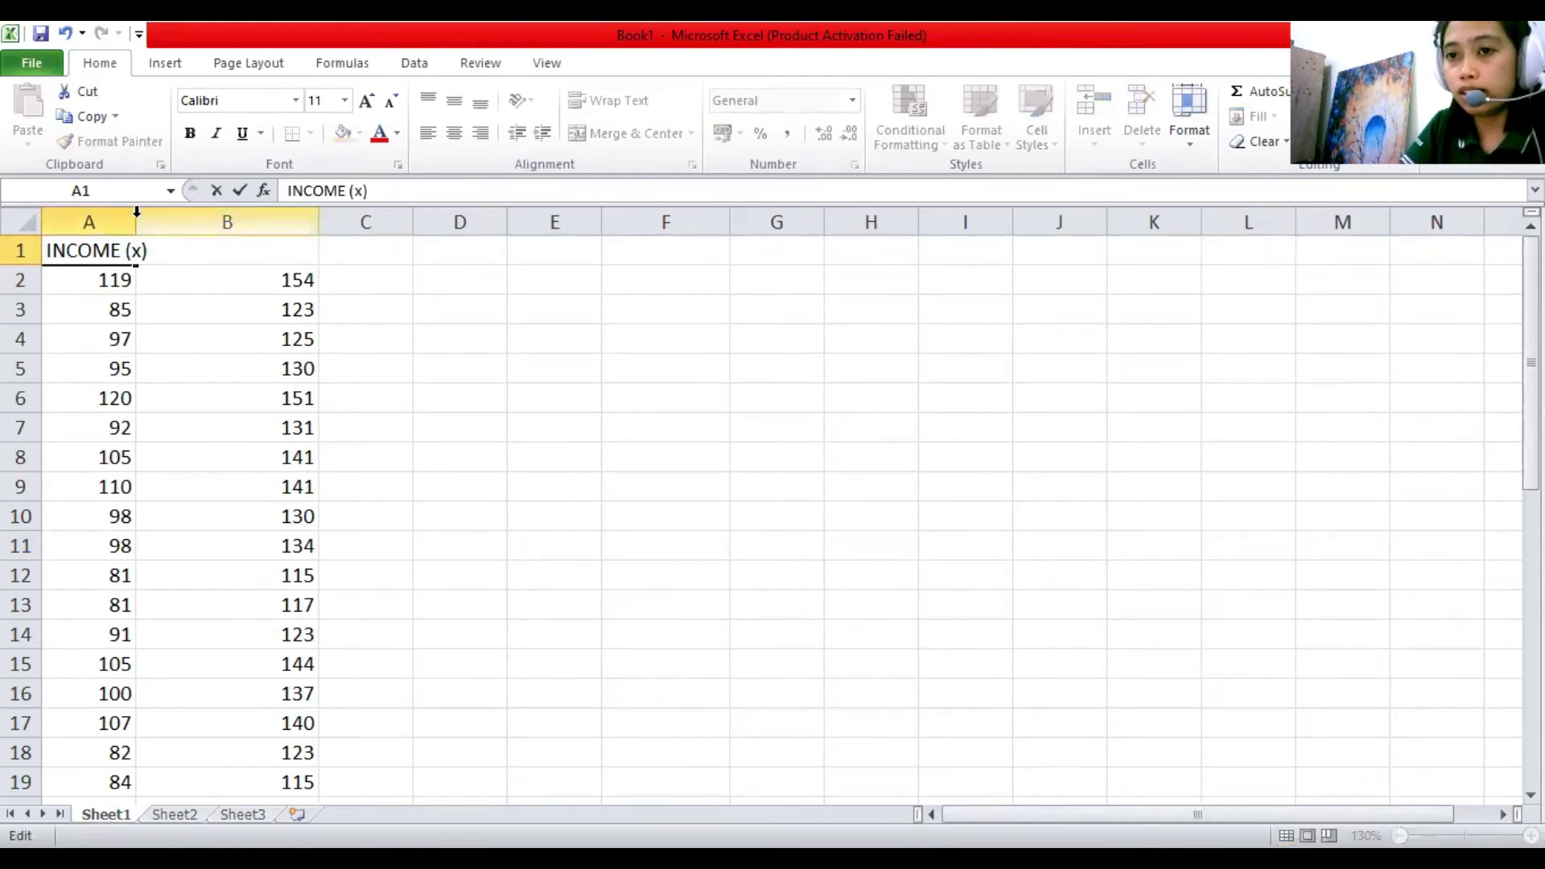
pyautogui.doubleClick(135, 222)
pyautogui.click(241, 222)
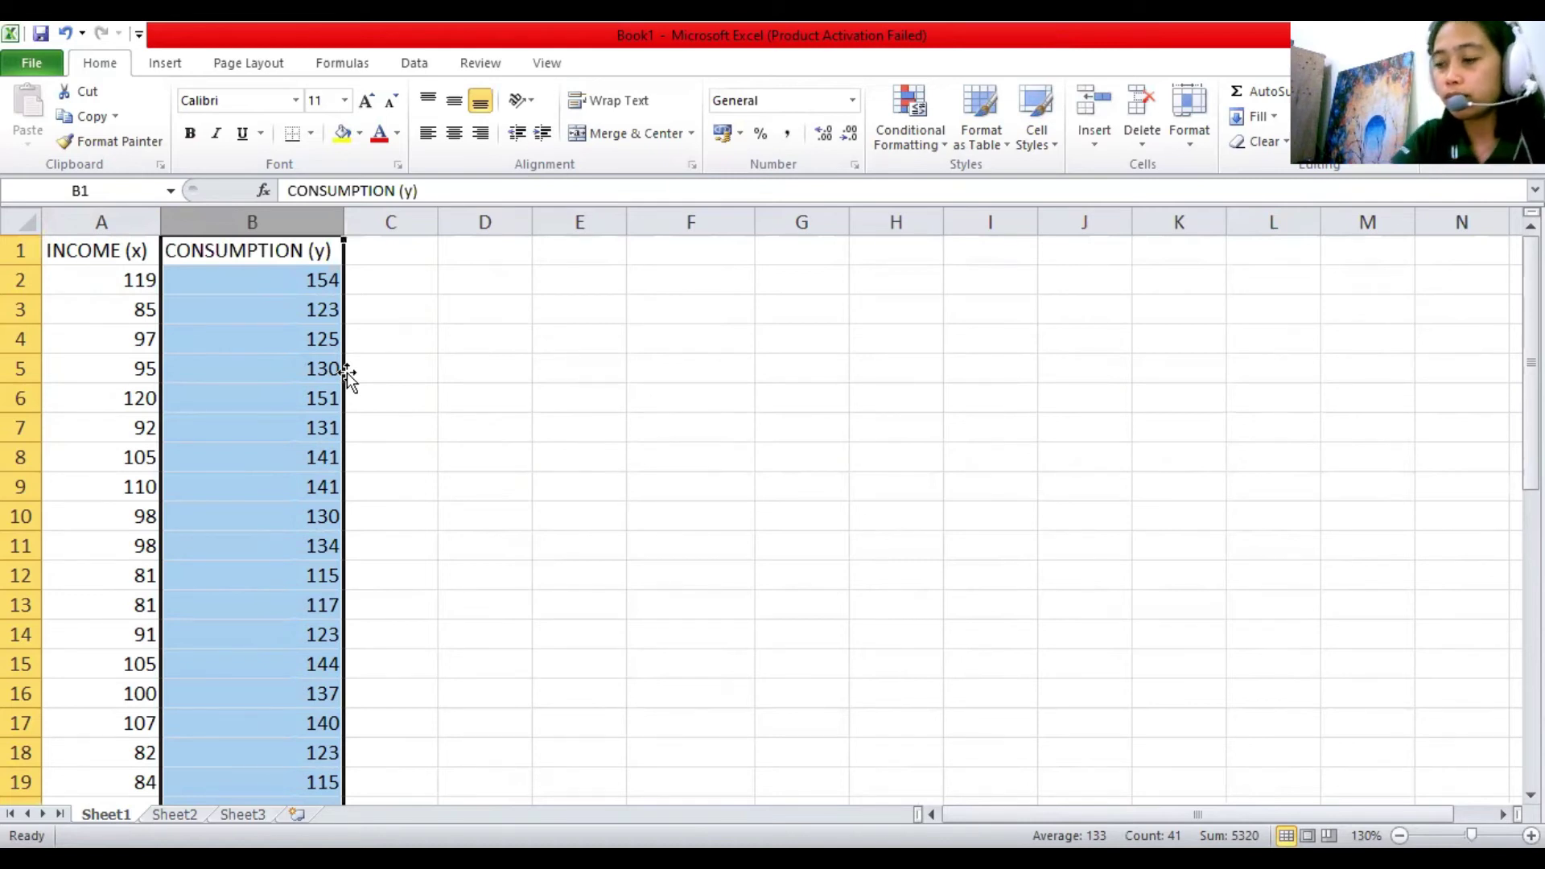
pyautogui.click(546, 486)
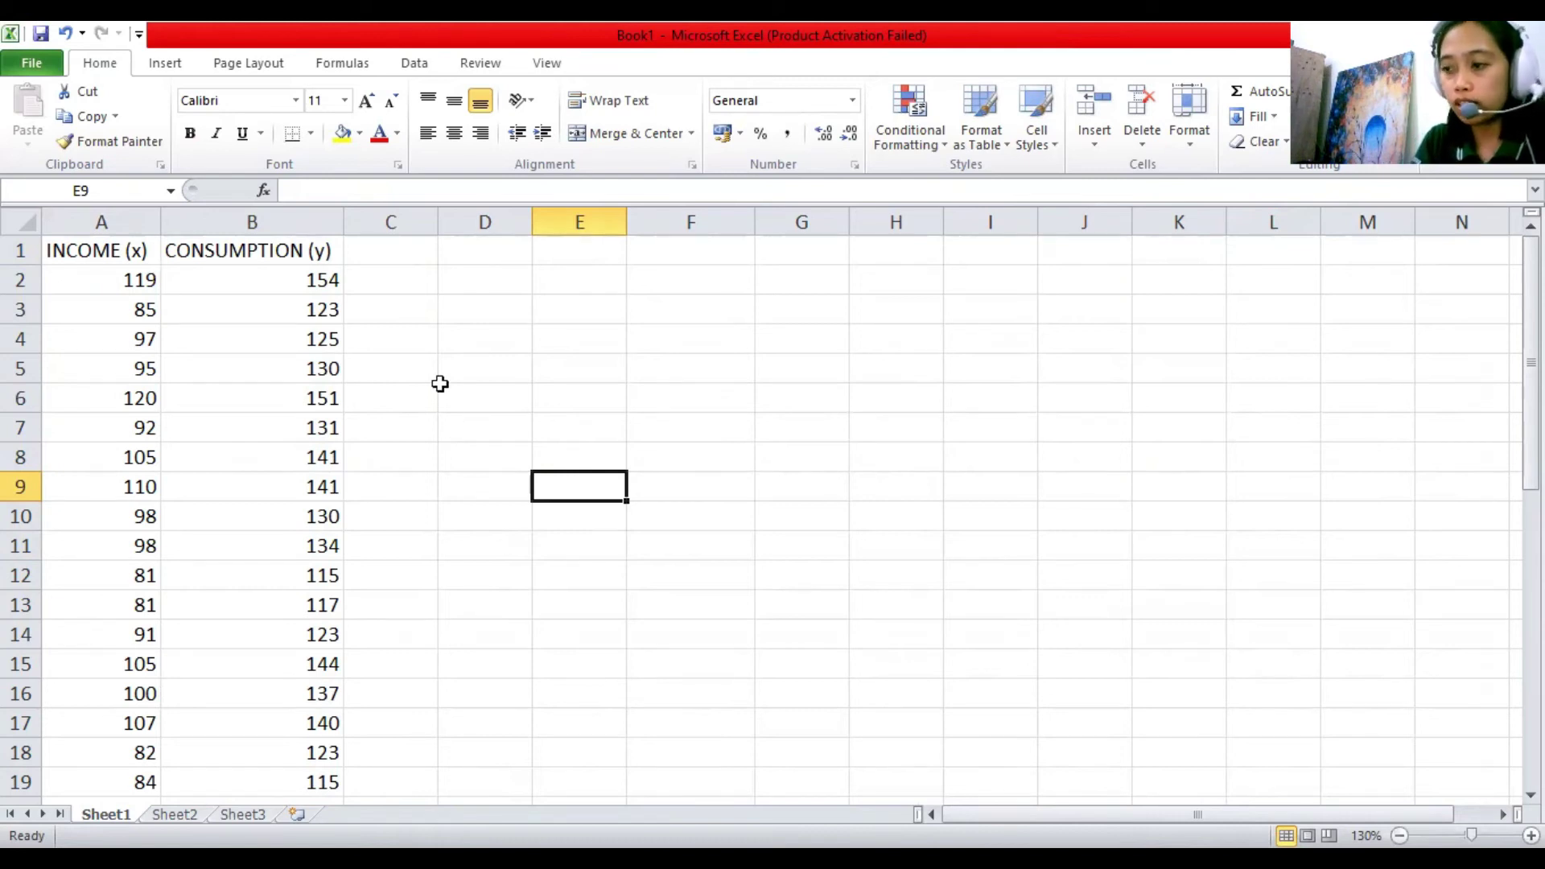
pyautogui.click(535, 415)
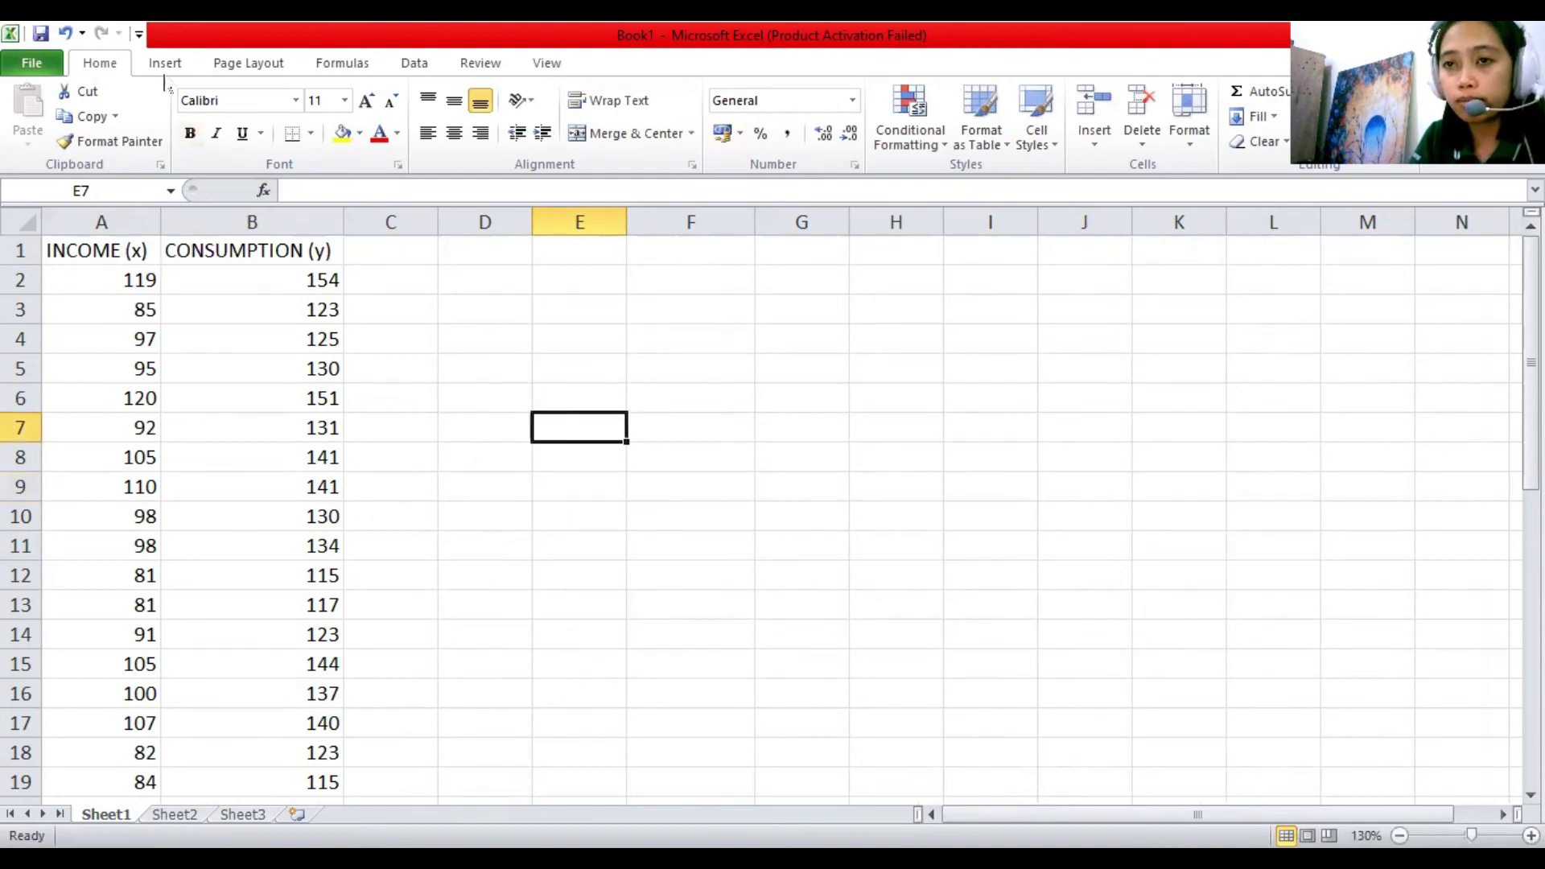
pyautogui.click(640, 376)
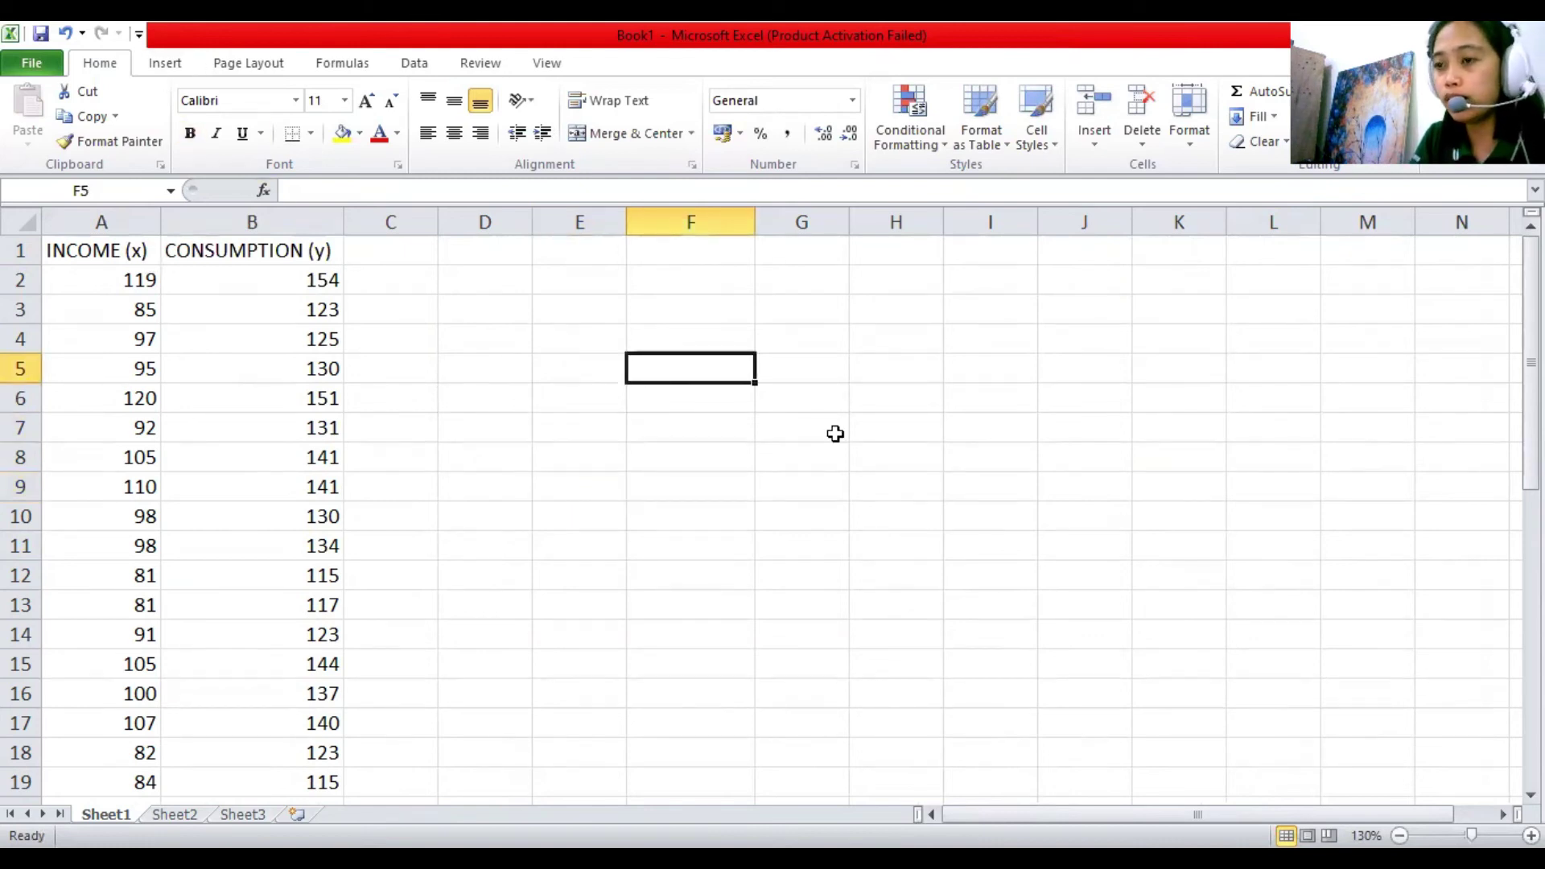
pyautogui.moveTo(1530, 483); pyautogui.dragTo(1516, 363)
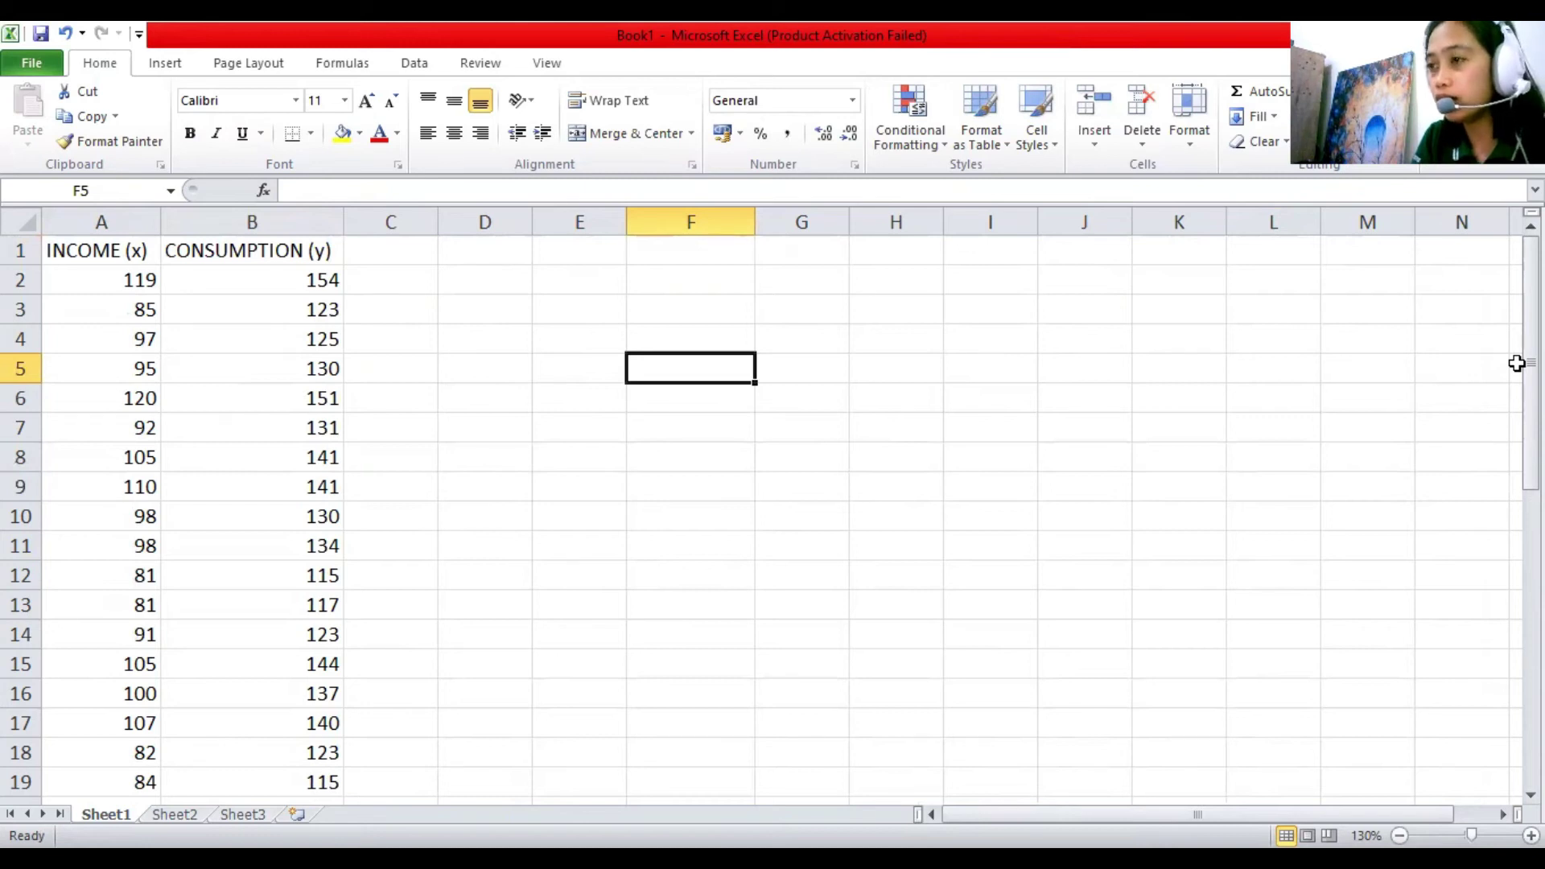
pyautogui.click(1160, 461)
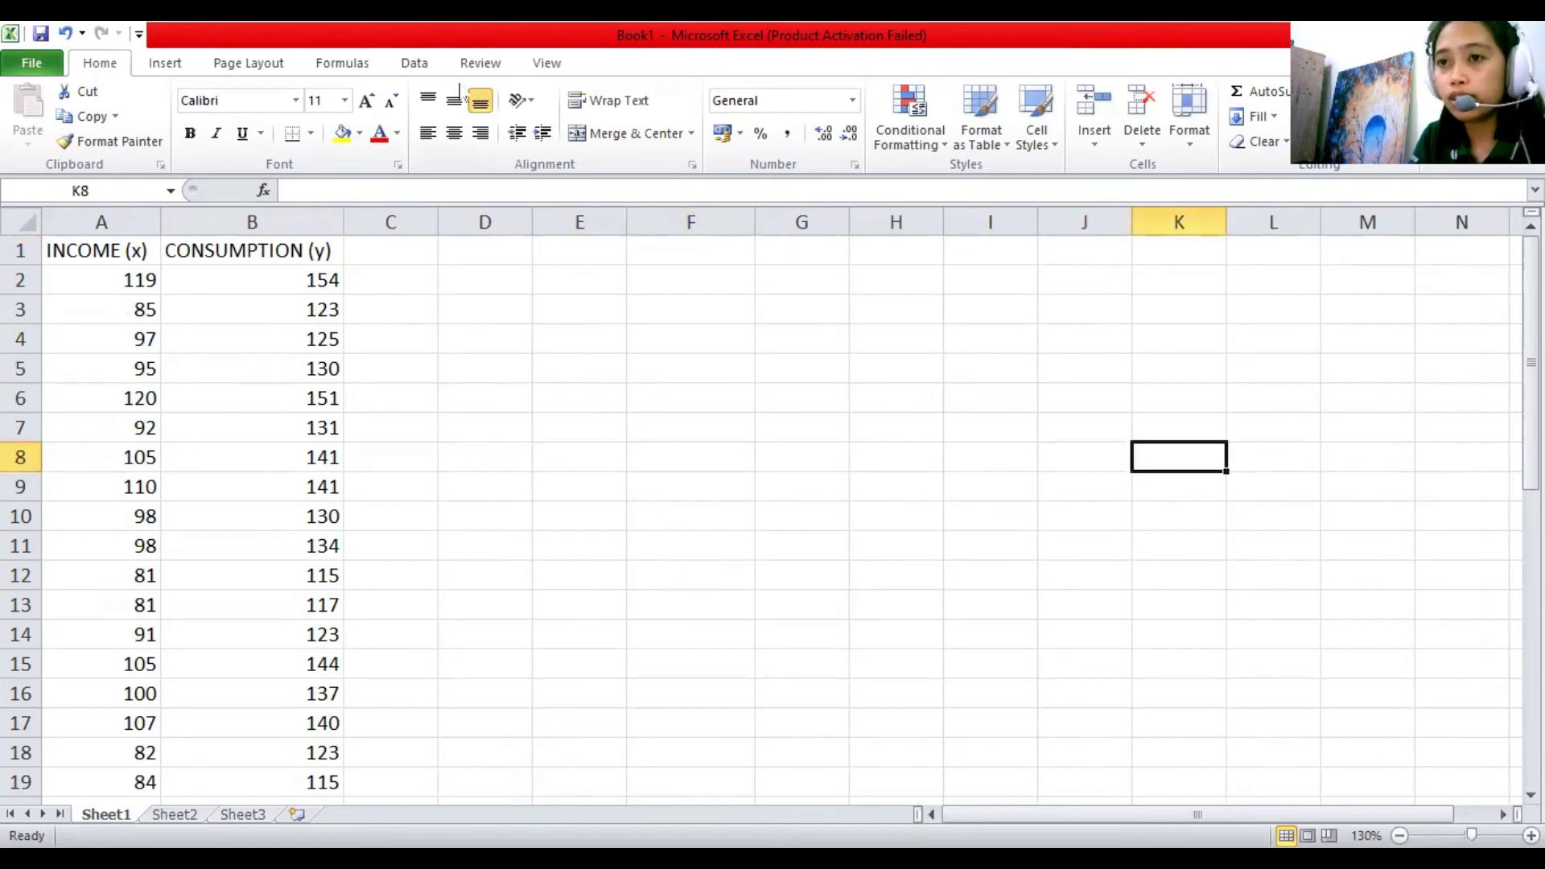
# Browse the list of available Data Analysis tools around Regression, then leave it without running any tool.
pyautogui.click(424, 70)
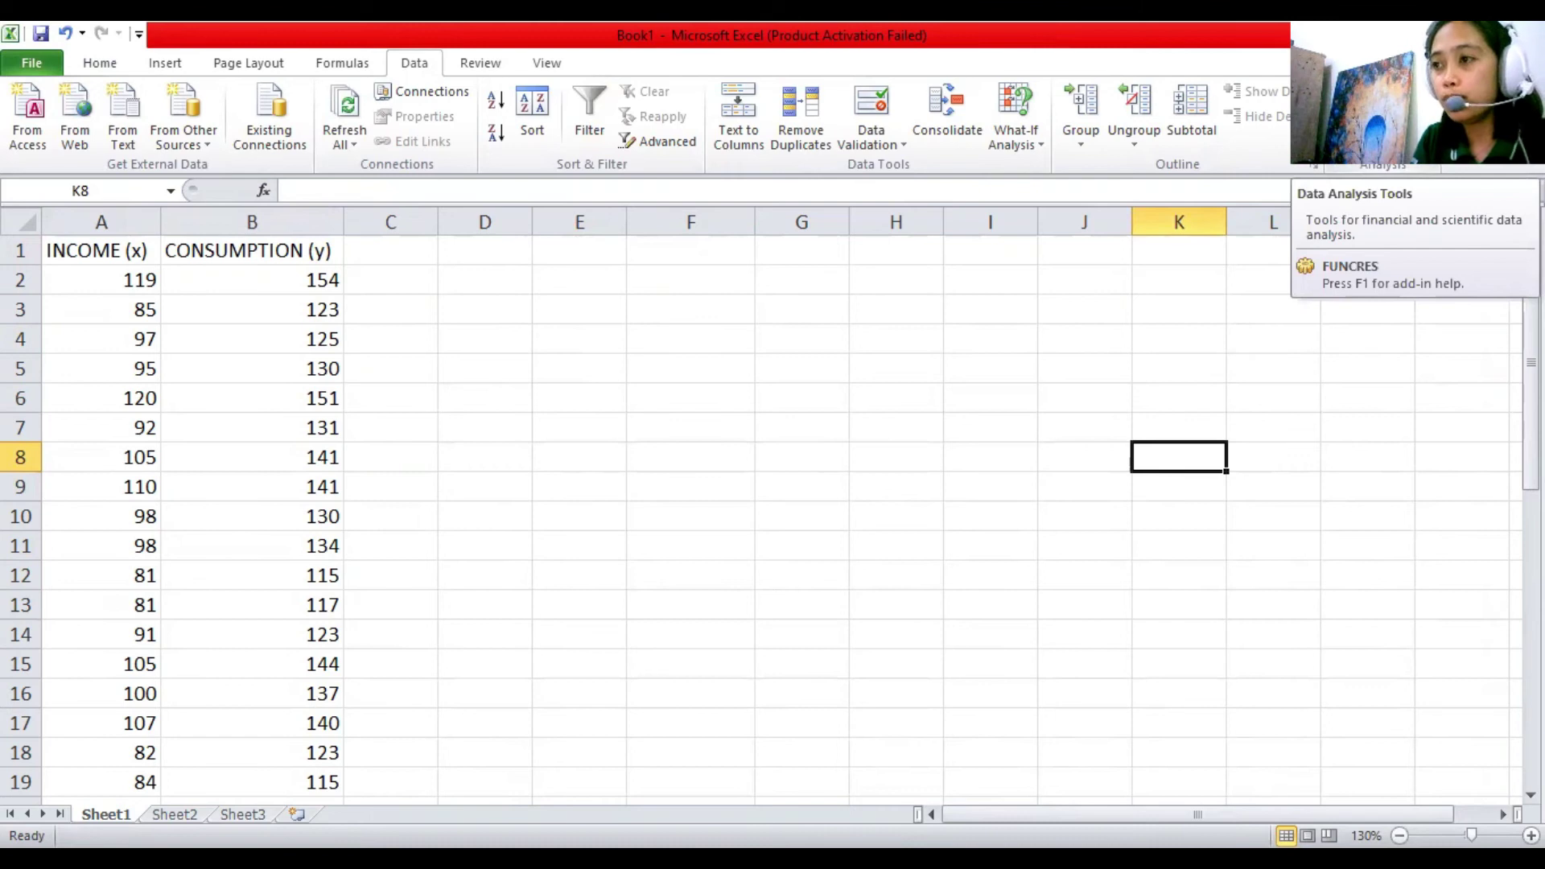
pyautogui.click(1368, 137)
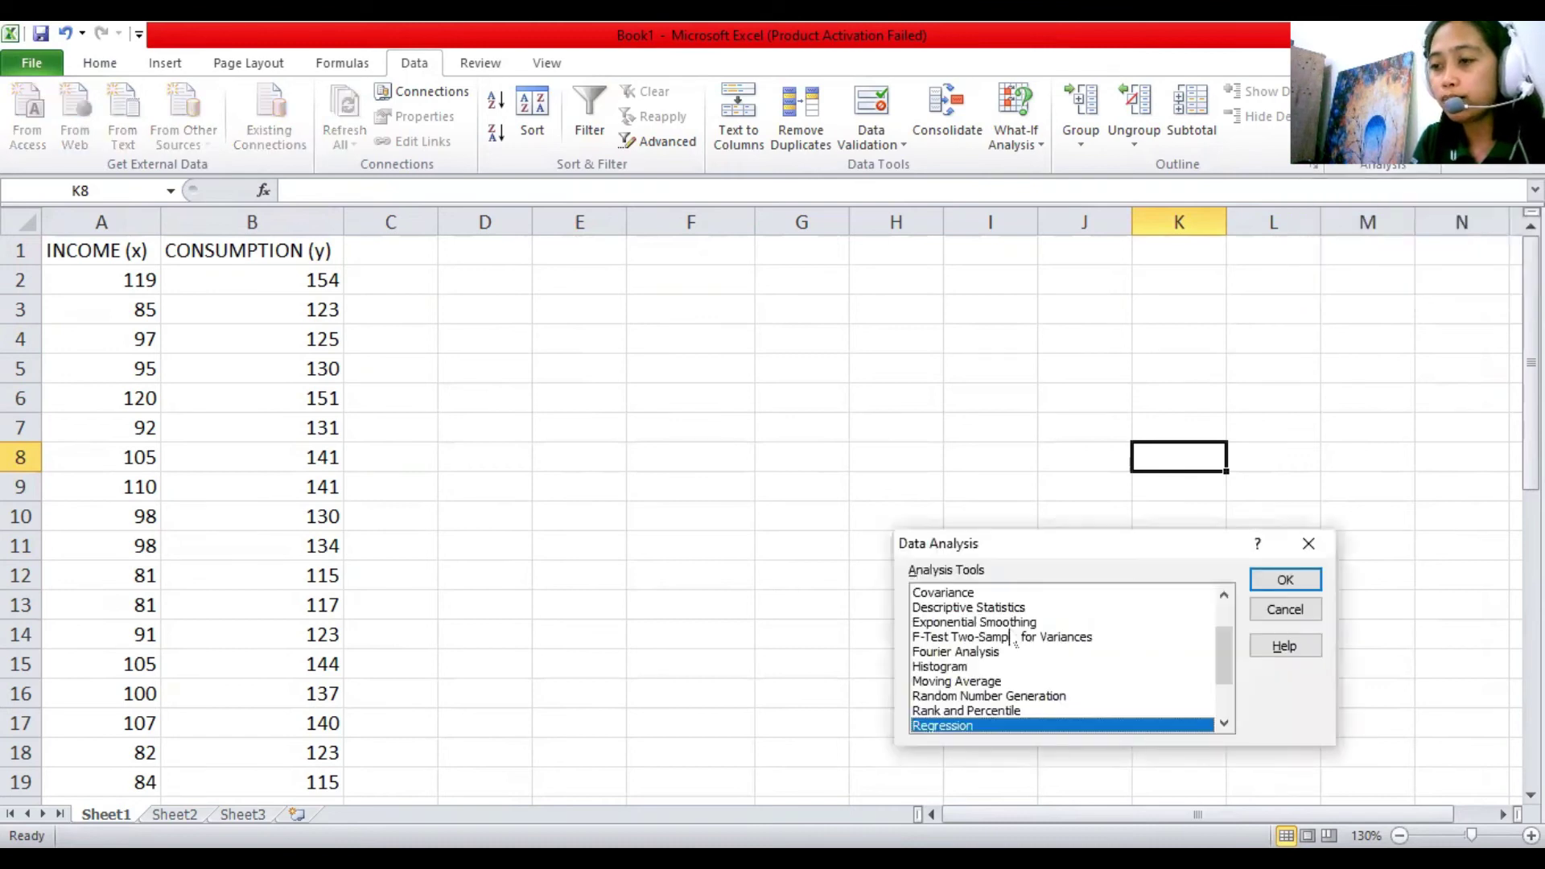
pyautogui.scroll(2, 1011, 640)
pyautogui.press('Down')
pyautogui.press('Down')
pyautogui.press('Down')
pyautogui.press('Down')
pyautogui.press('Down')
pyautogui.press('Down')
pyautogui.press('Down')
pyautogui.press('Down')
pyautogui.press('Down')
pyautogui.press('Down')
pyautogui.press('Down')
pyautogui.press('Down')
pyautogui.press('Down')
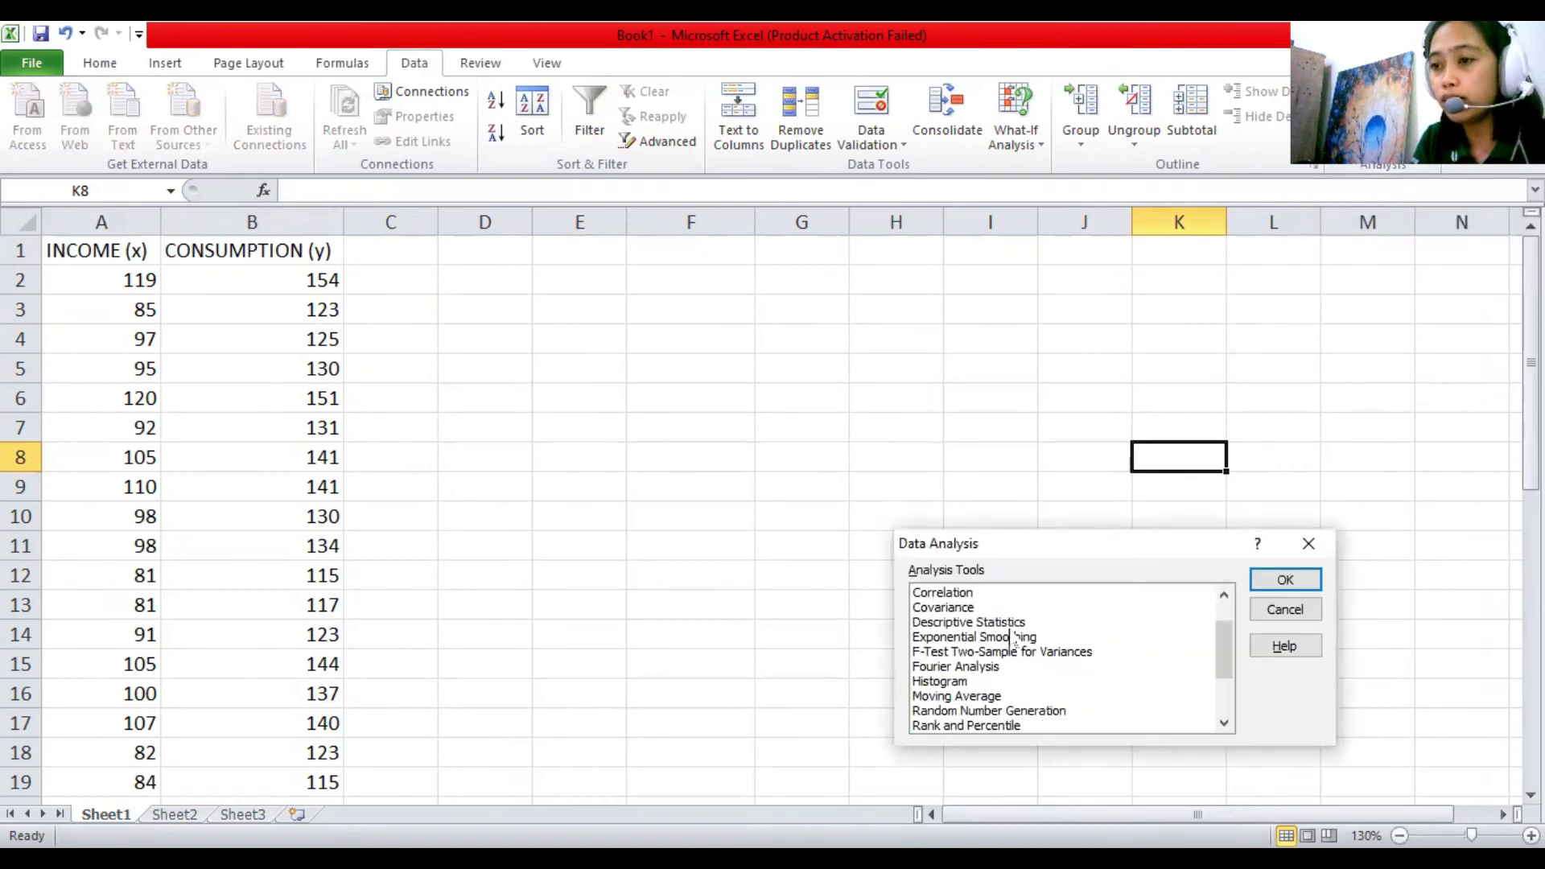
pyautogui.scroll(-1, 1011, 640)
pyautogui.scroll(-1, 1011, 640)
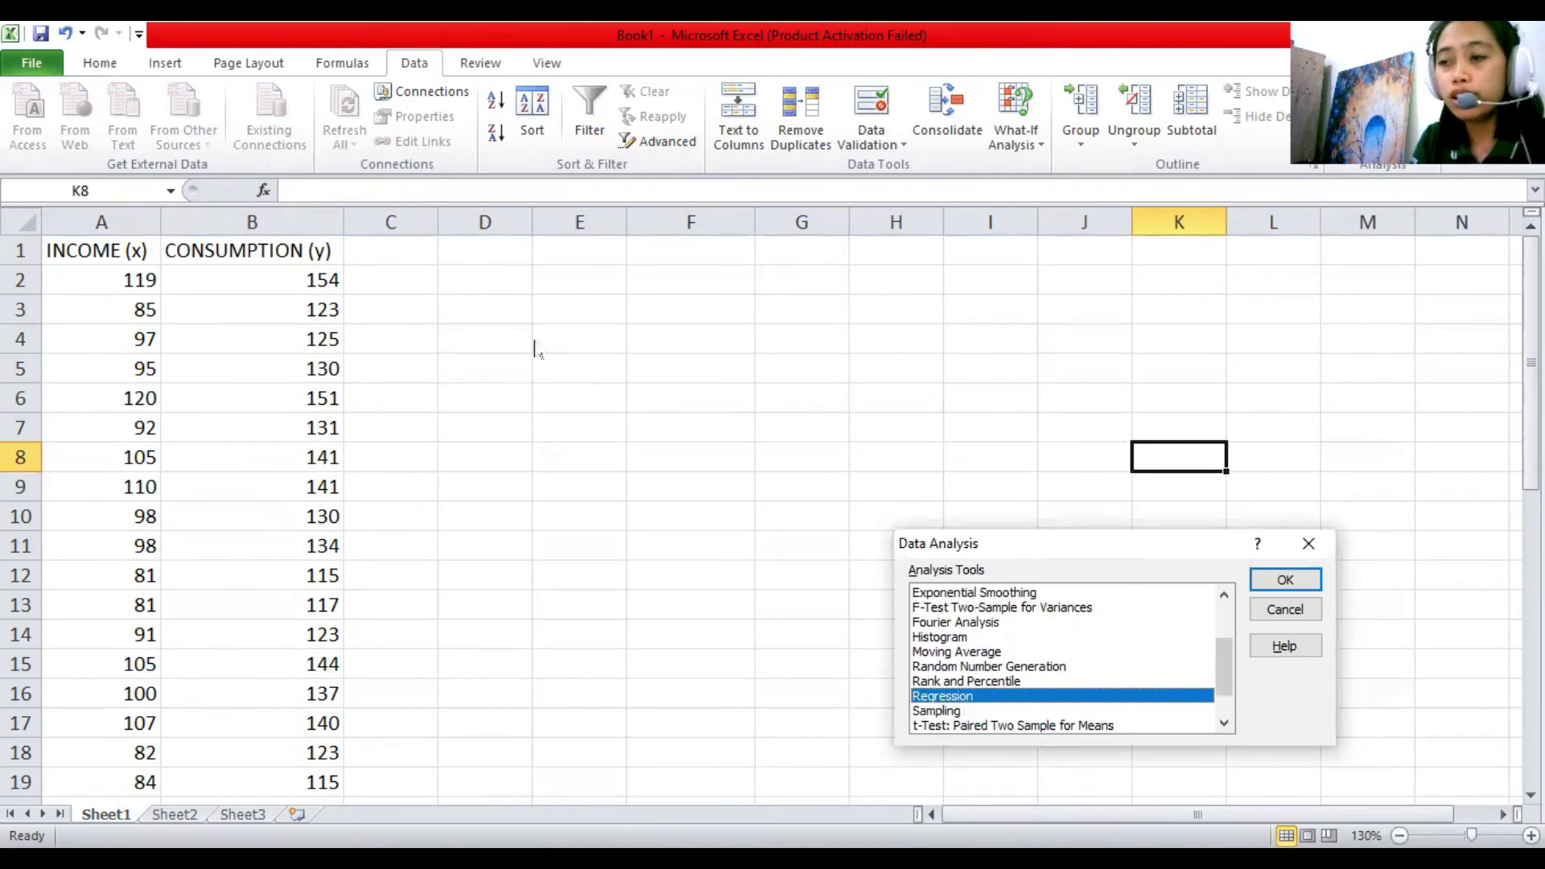
pyautogui.click(1285, 610)
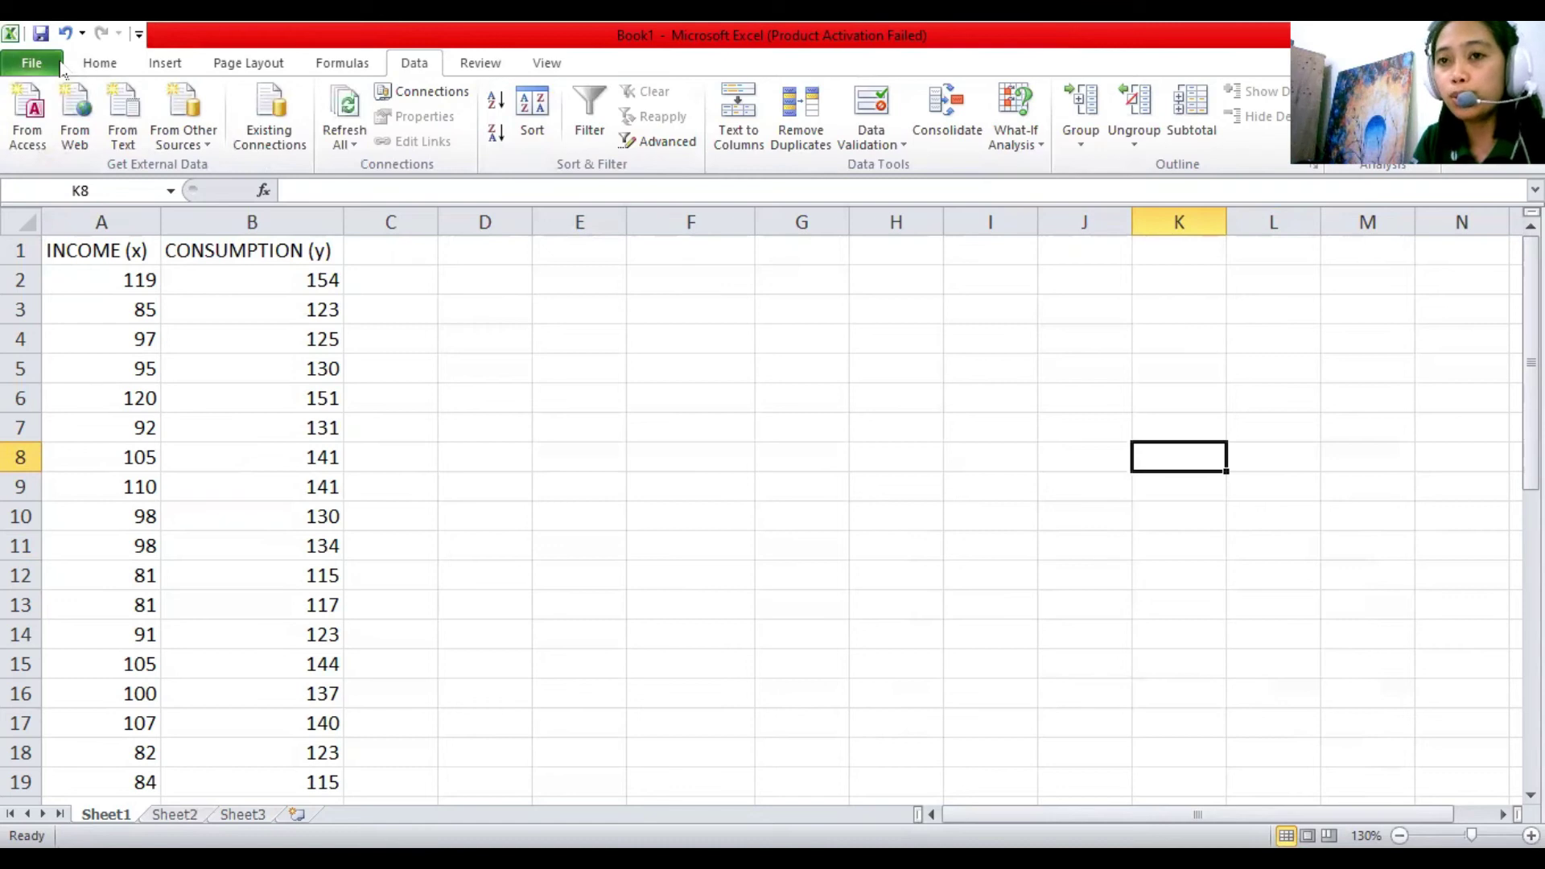
# Make sure the Analysis ToolPak and Analysis ToolPak - VBA add-ins are enabled in the Excel add-ins manager.
pyautogui.click(33, 63)
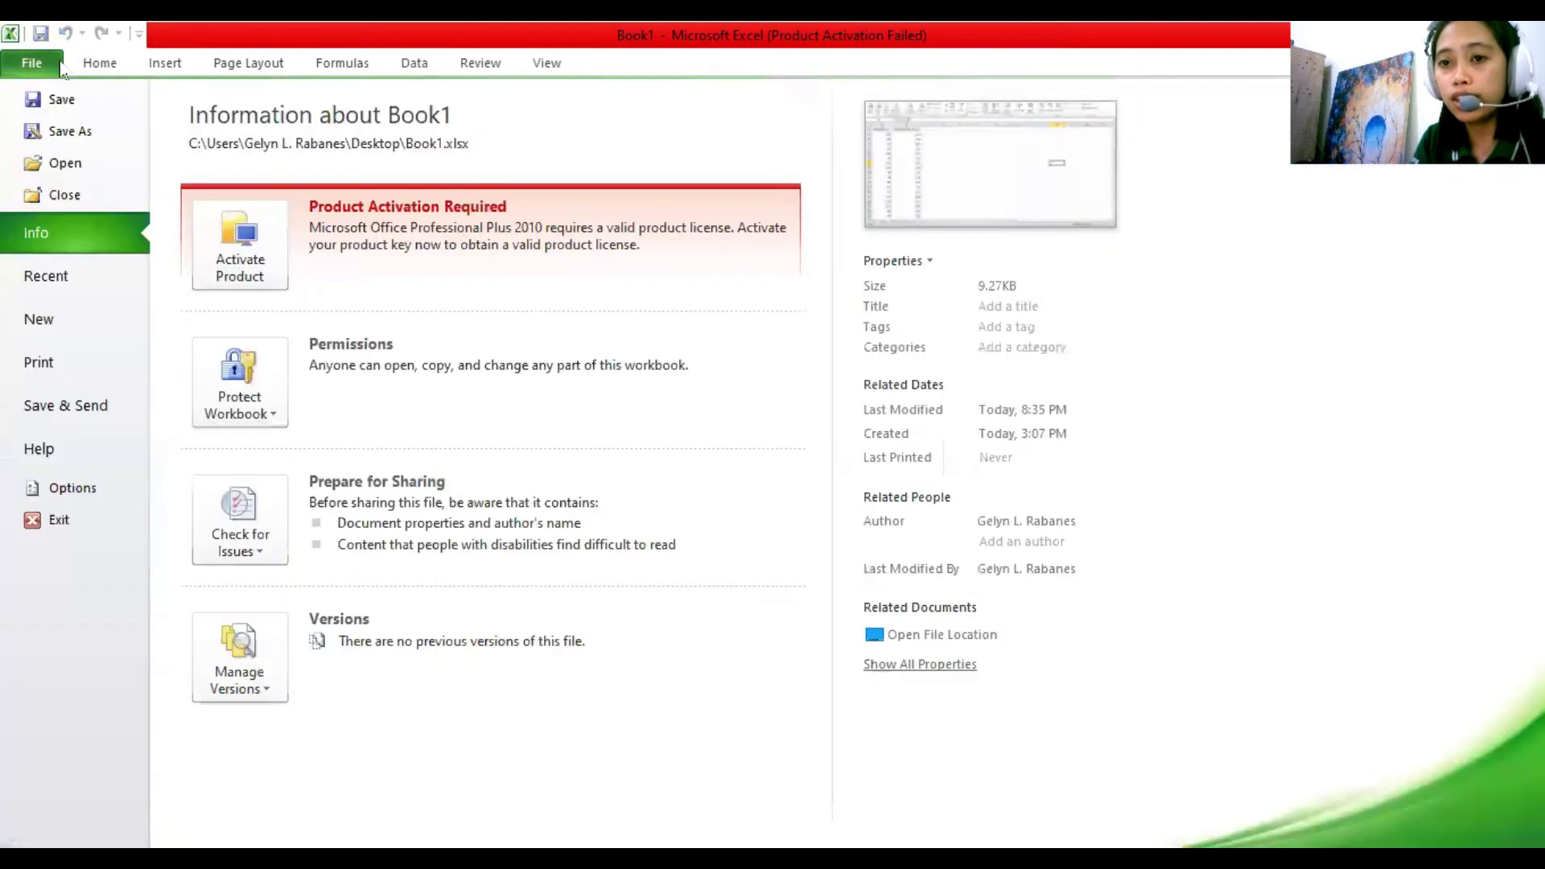
pyautogui.click(117, 493)
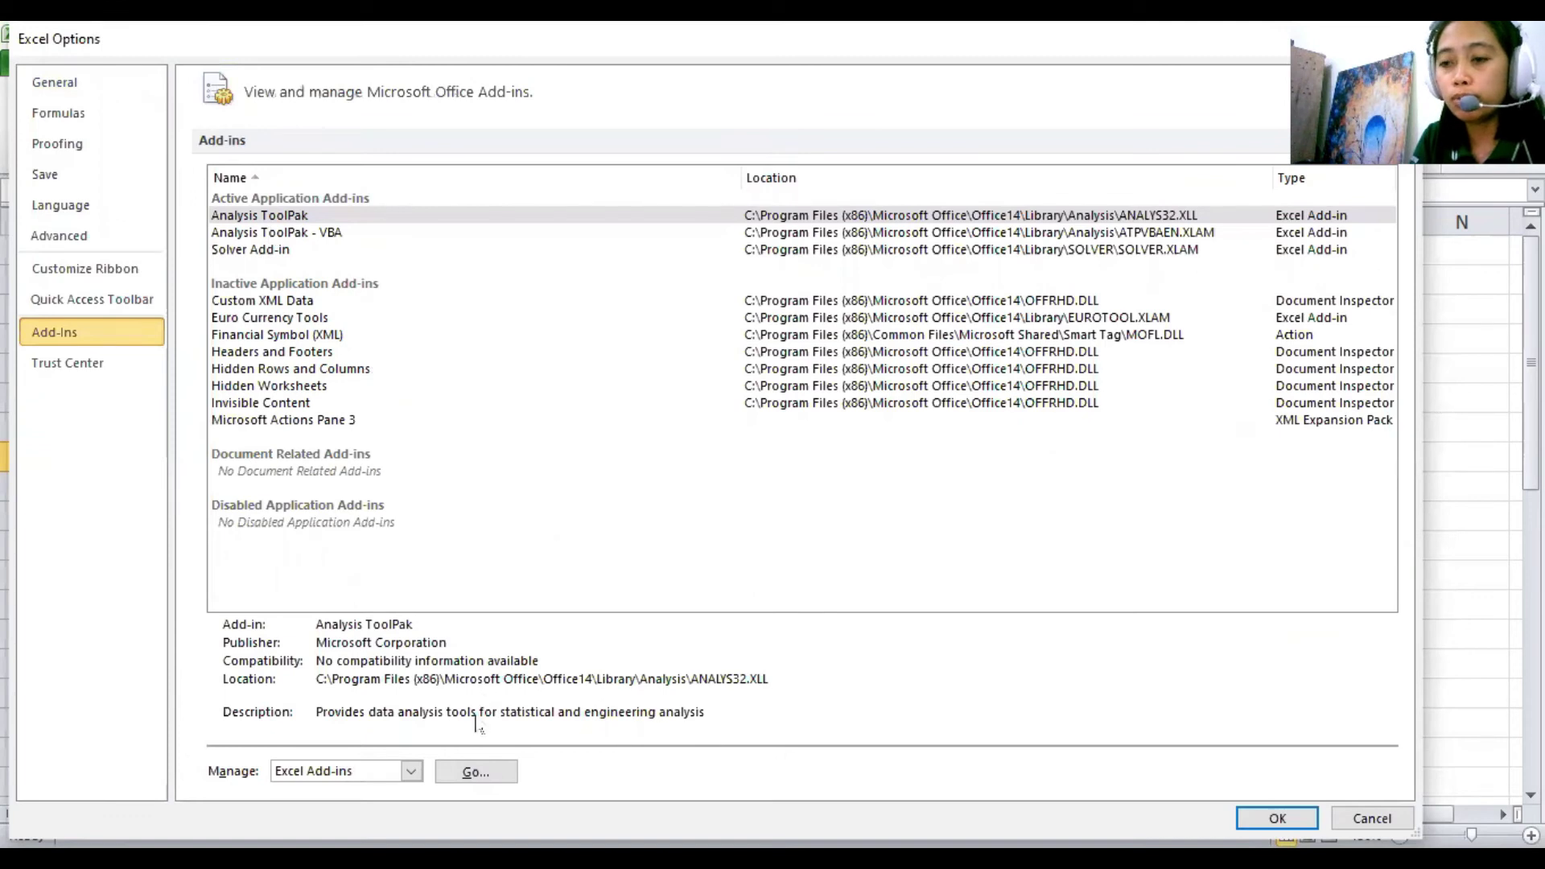
pyautogui.click(481, 774)
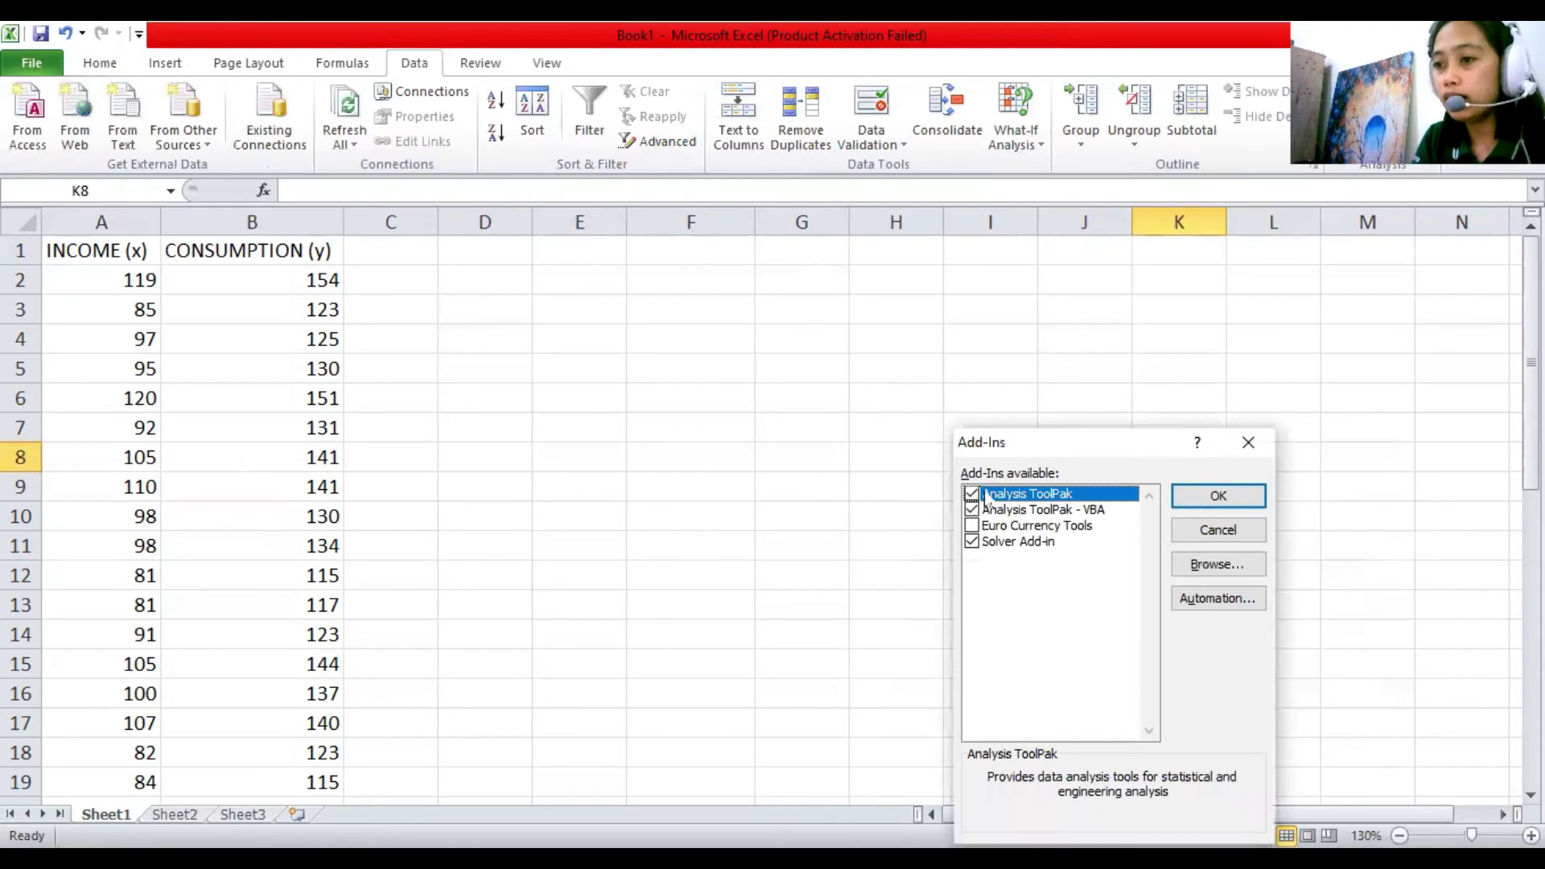
pyautogui.click(974, 494)
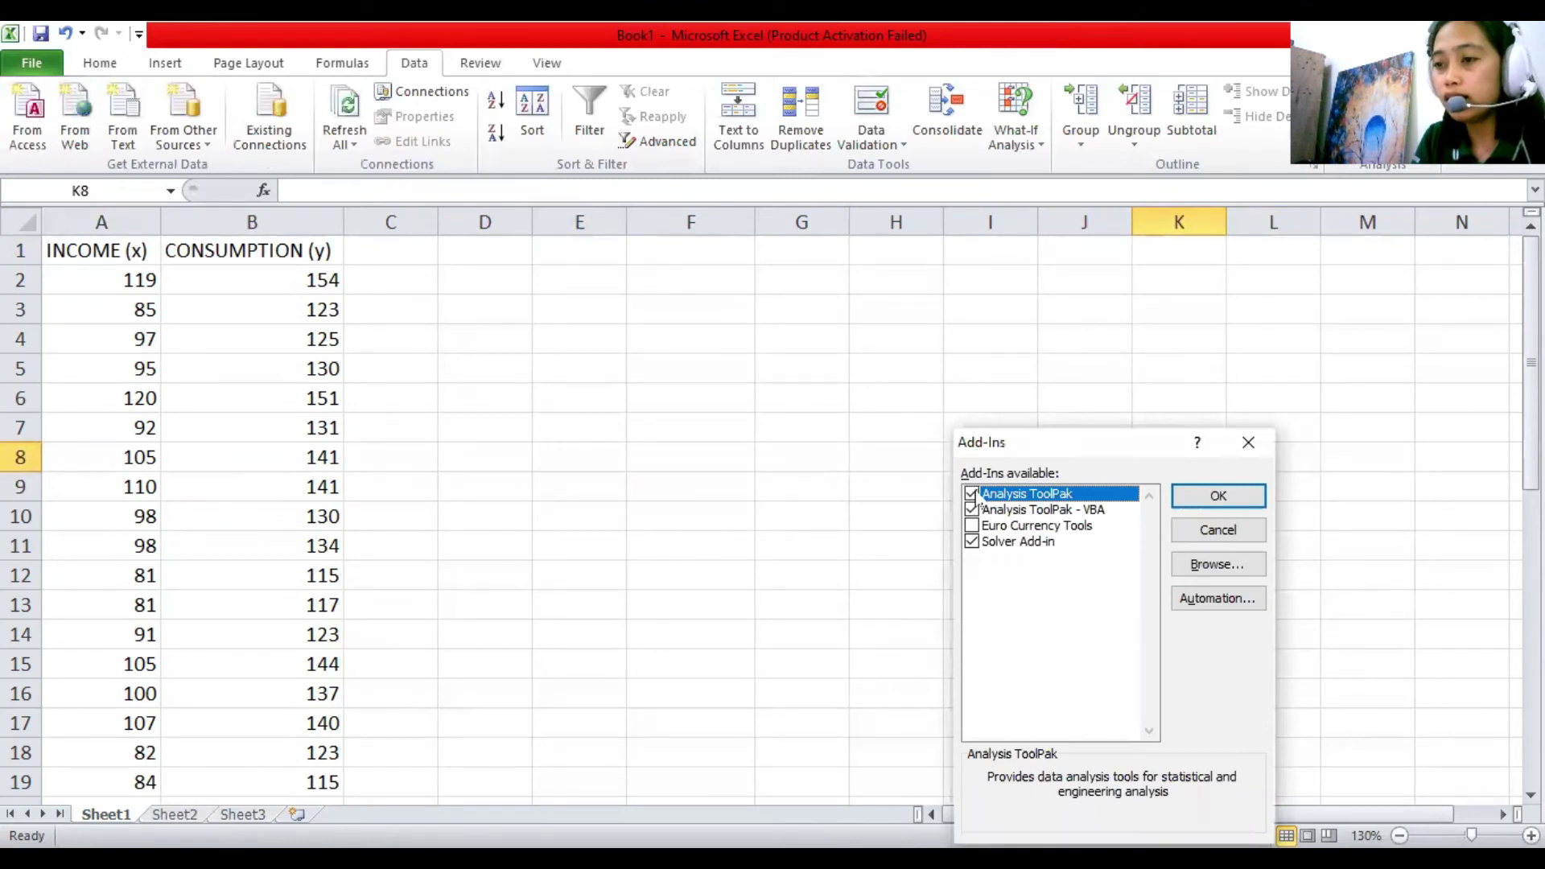
pyautogui.click(972, 510)
pyautogui.click(972, 510)
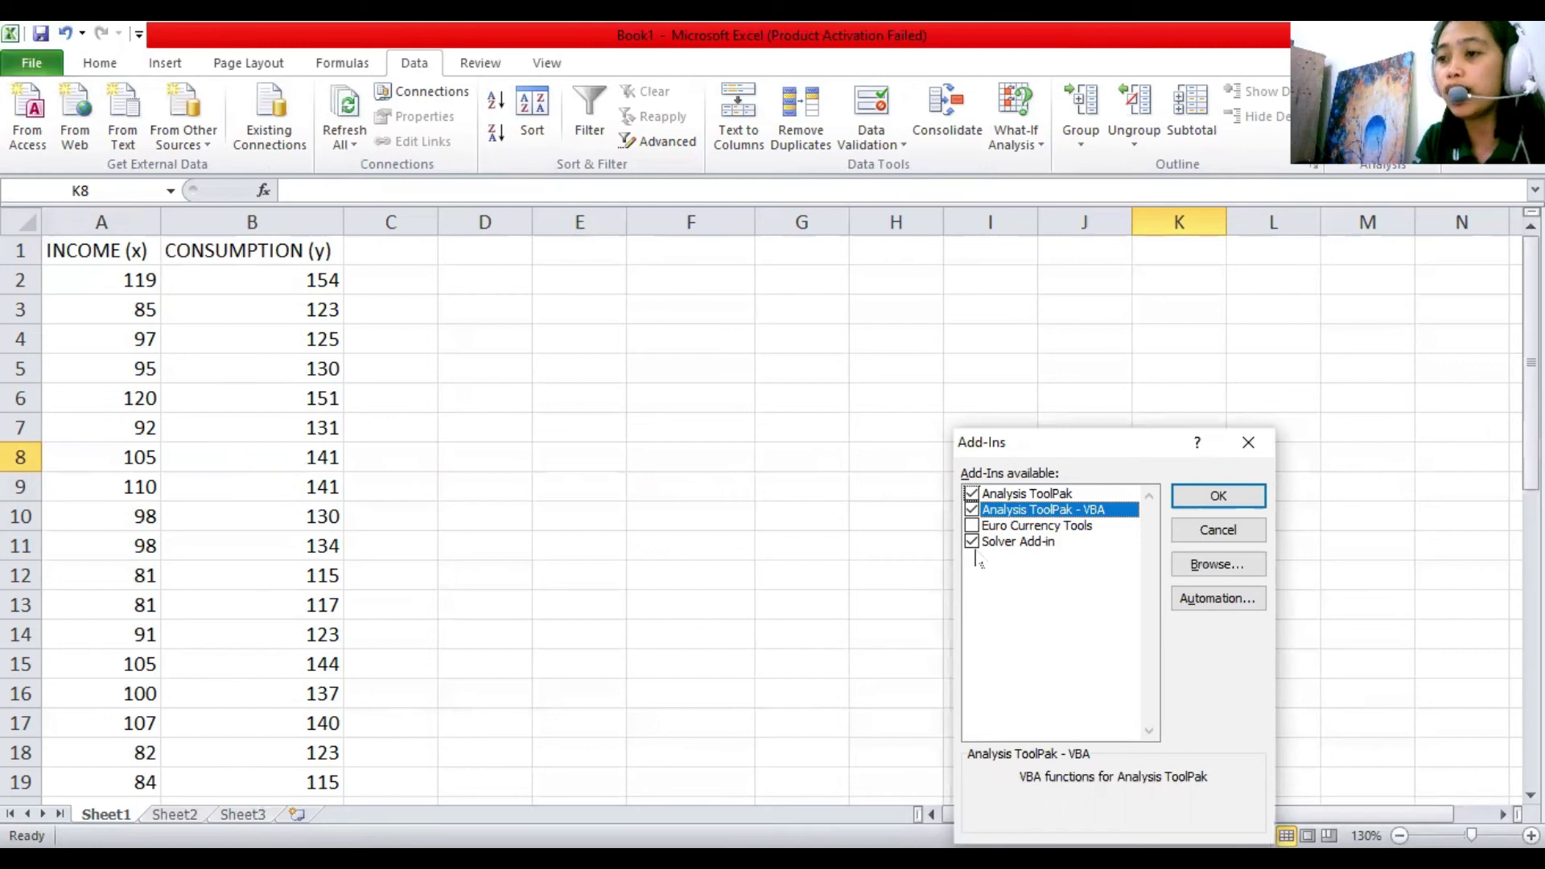
pyautogui.click(1233, 499)
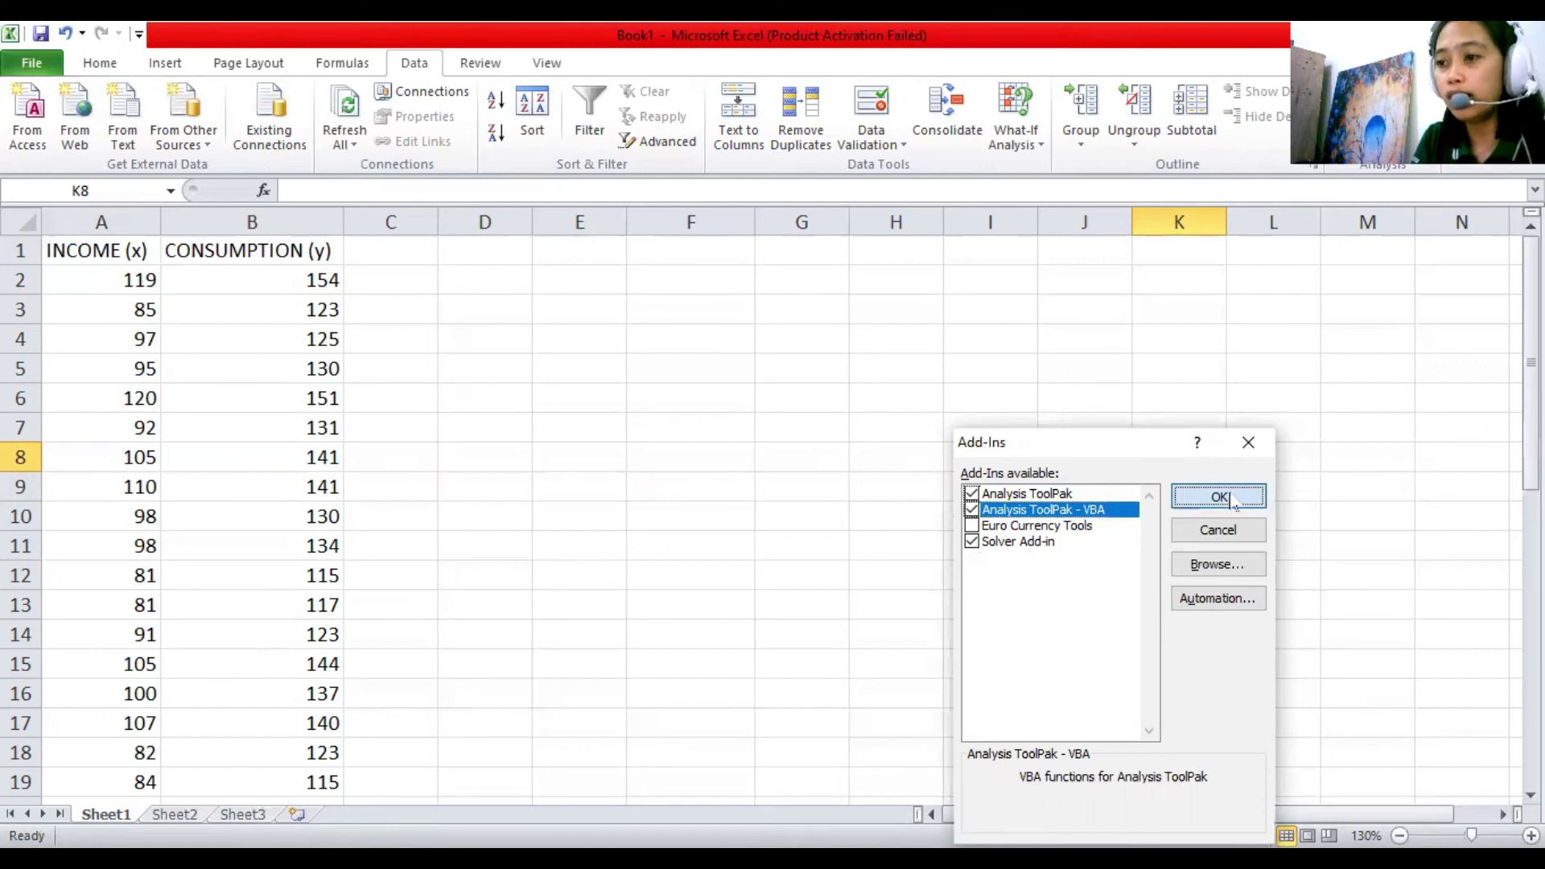
# Start a Regression analysis and set its Y input range to the consumption data with header, B1:B41.
pyautogui.click(1049, 445)
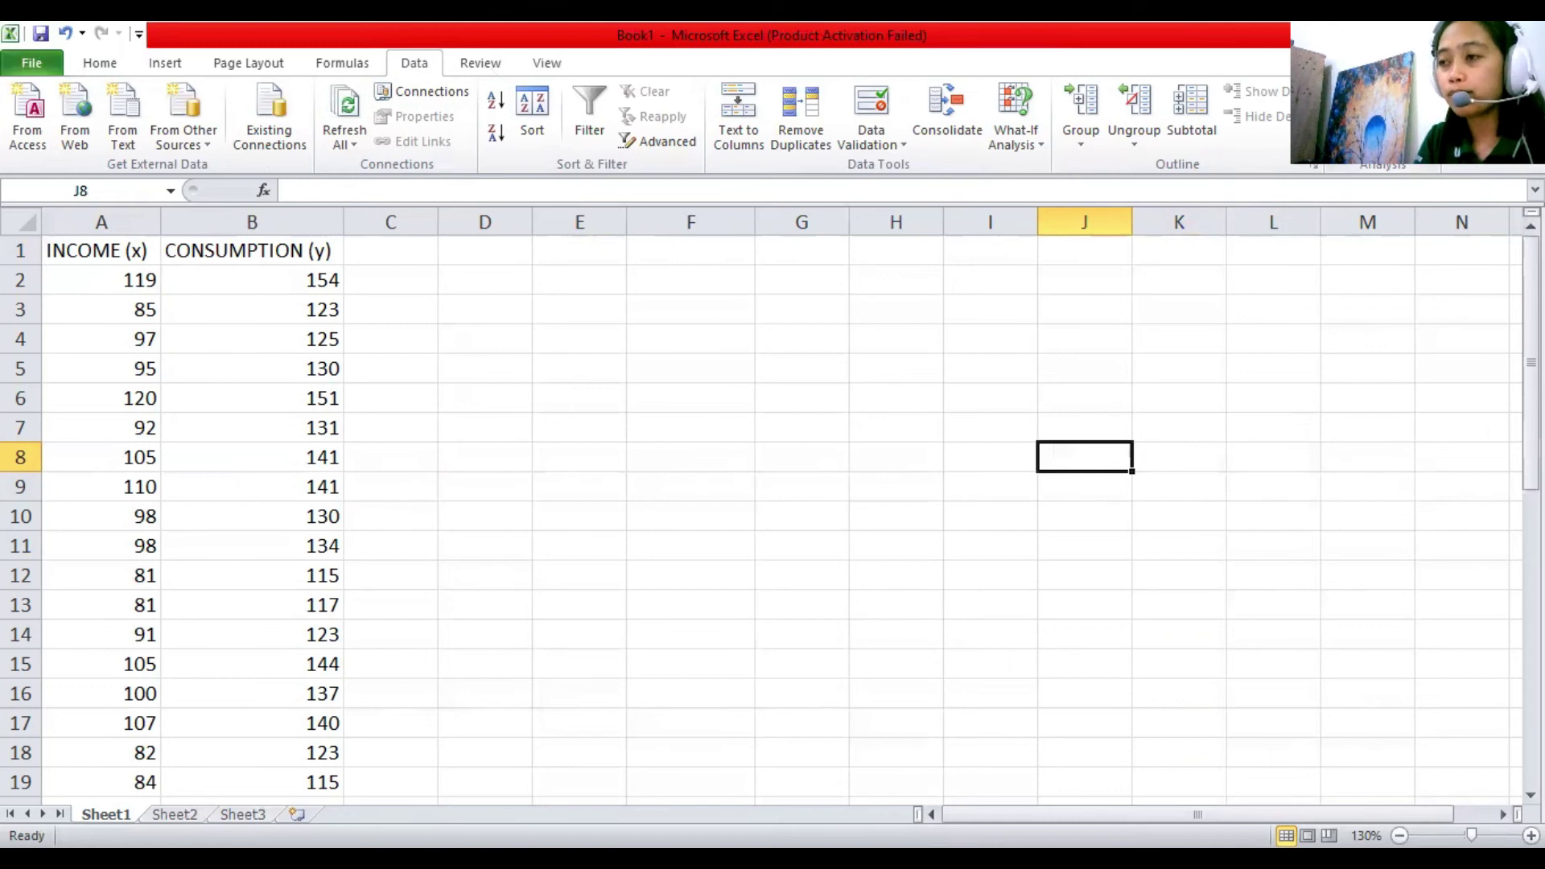
pyautogui.click(1332, 165)
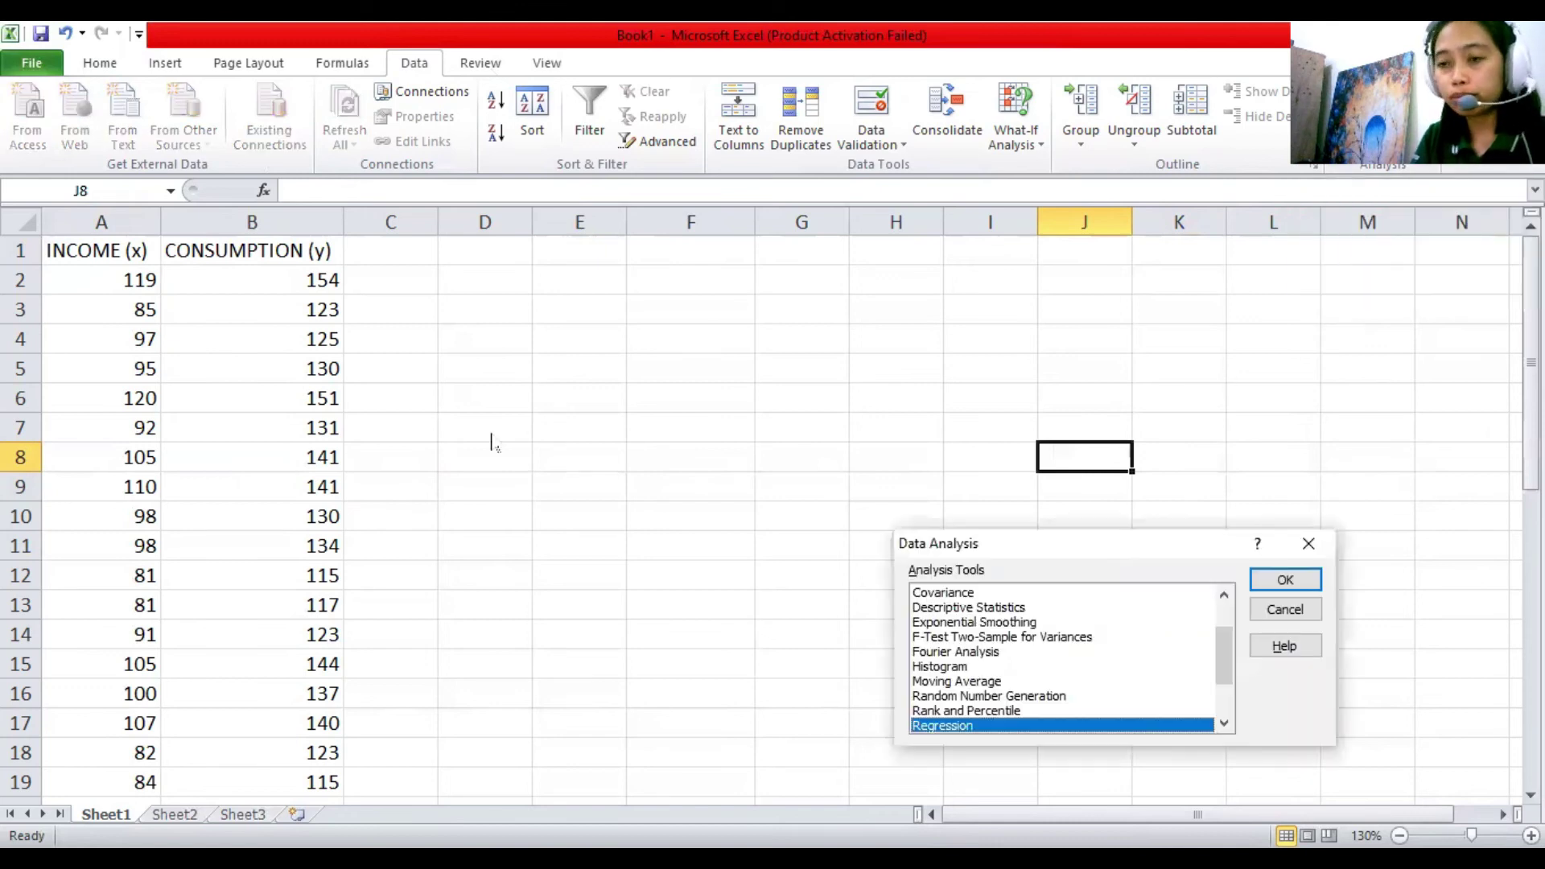
pyautogui.doubleClick(1002, 726)
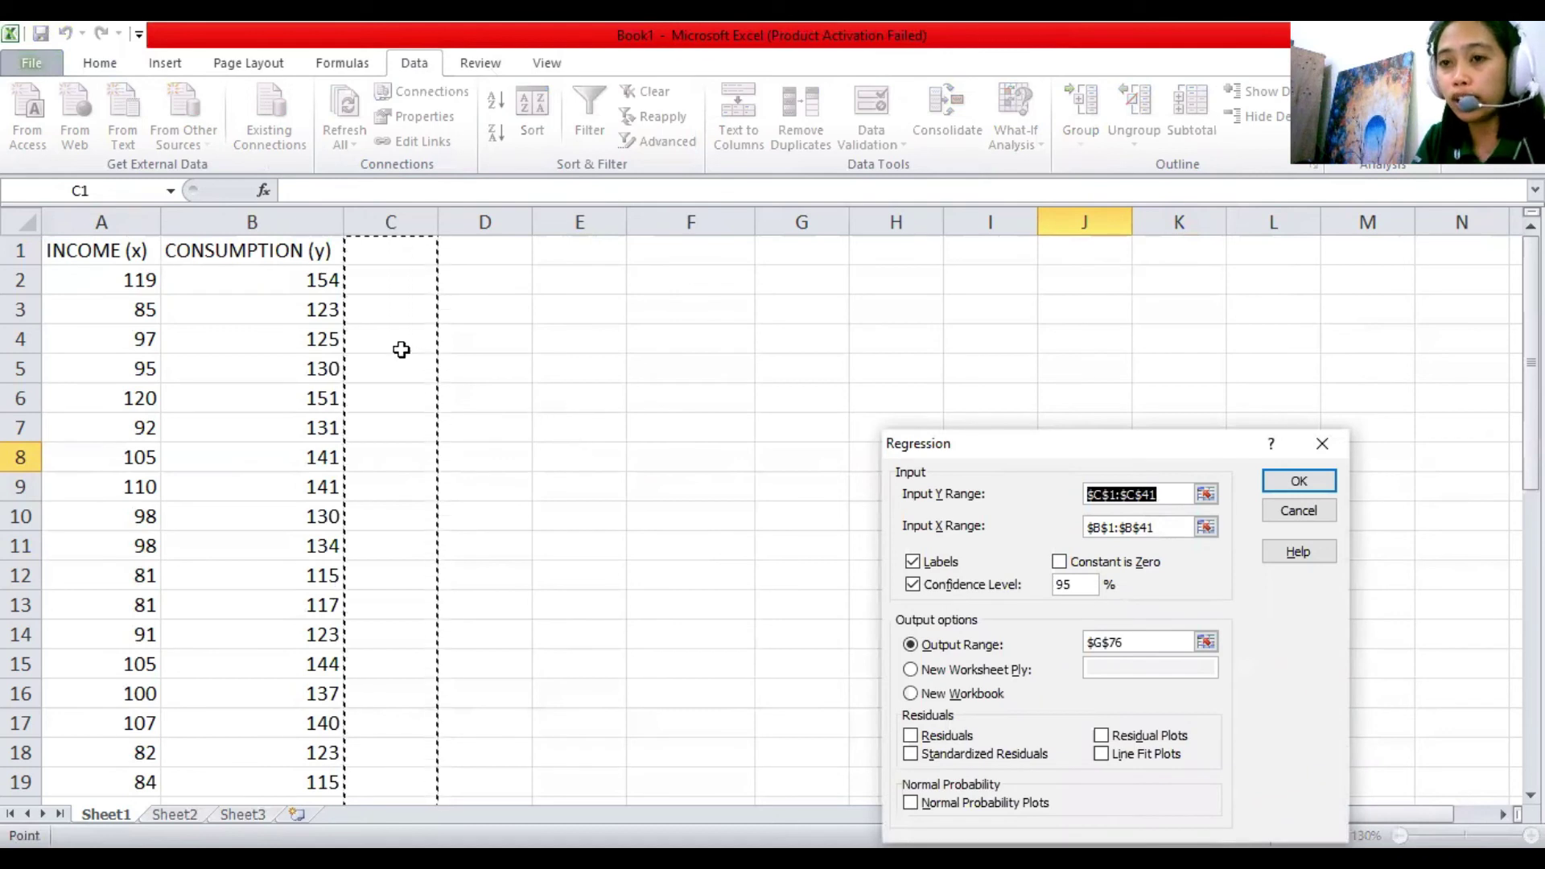
pyautogui.moveTo(299, 249); pyautogui.dragTo(325, 731)
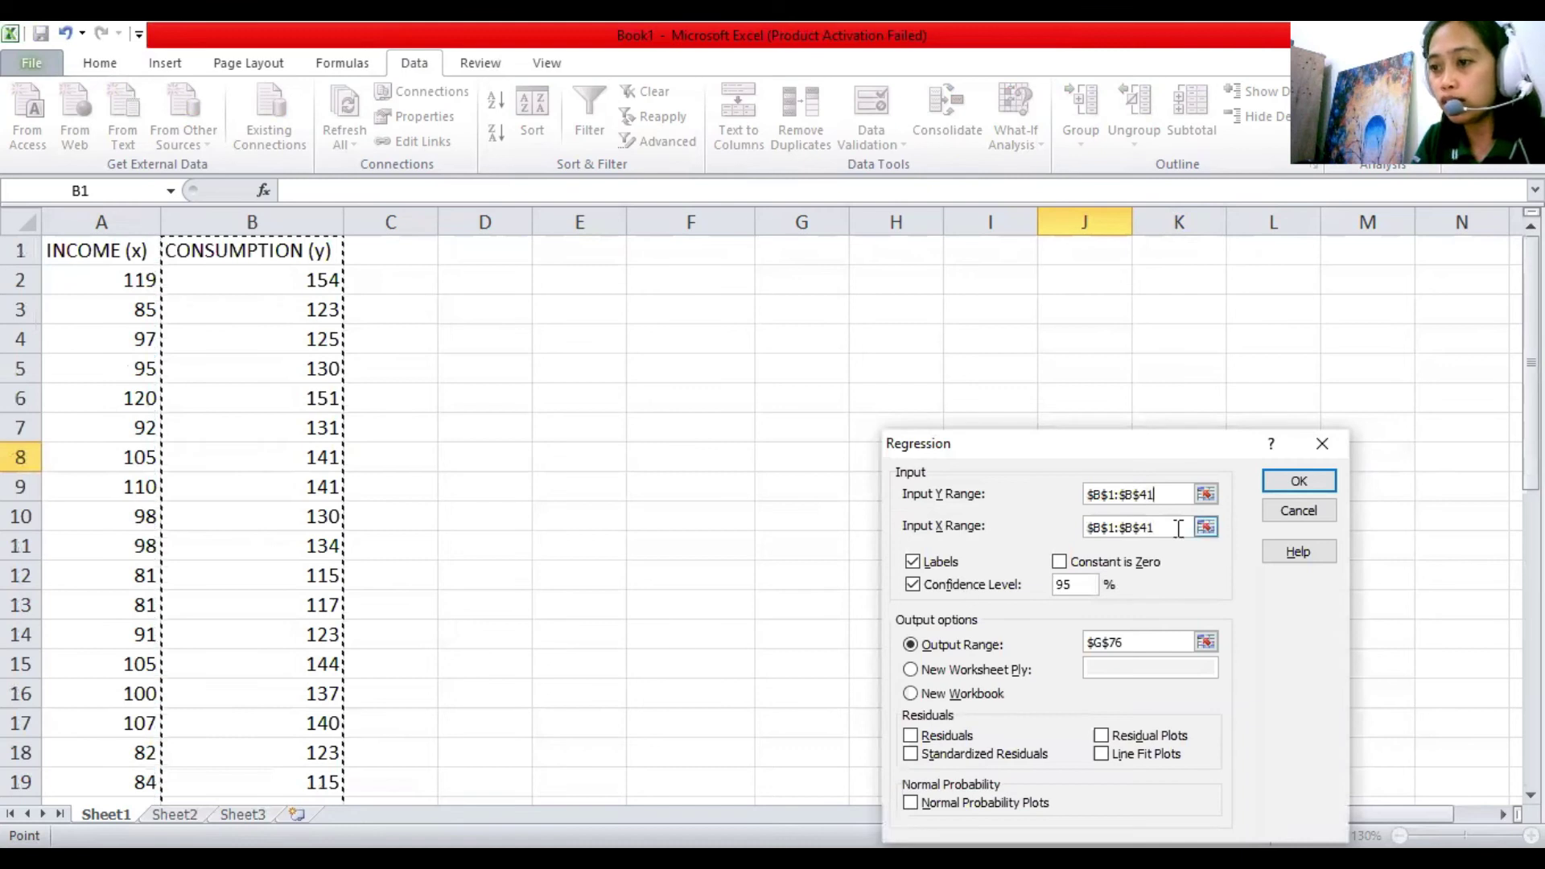
# Replace the regression's X input range with the income data including its header, A1:A41.
pyautogui.moveTo(1154, 527); pyautogui.dragTo(1087, 524)
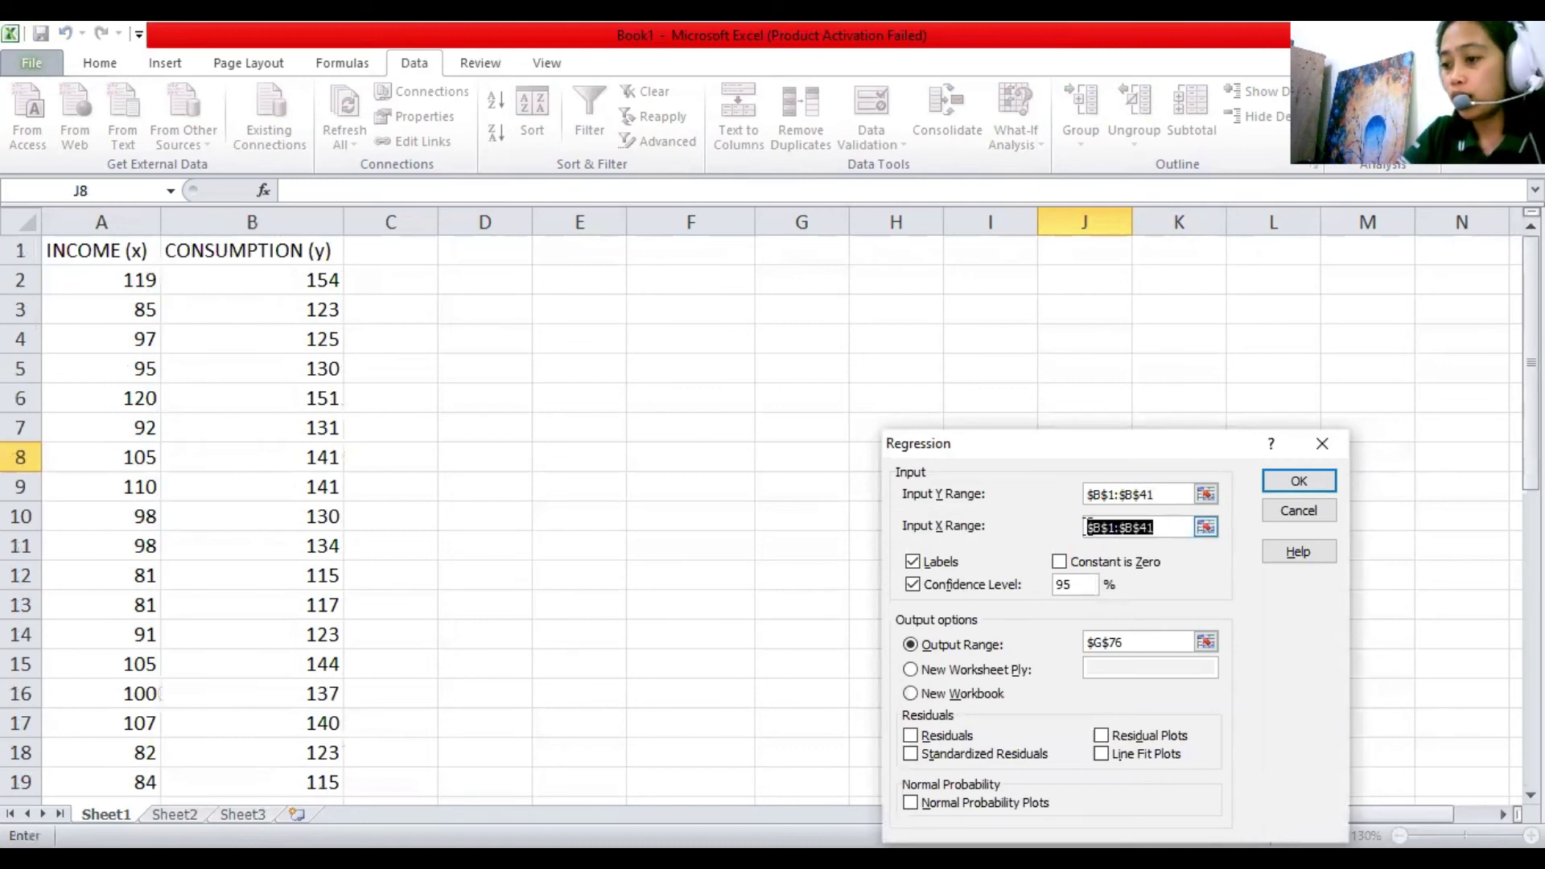
pyautogui.press('BackSpace')
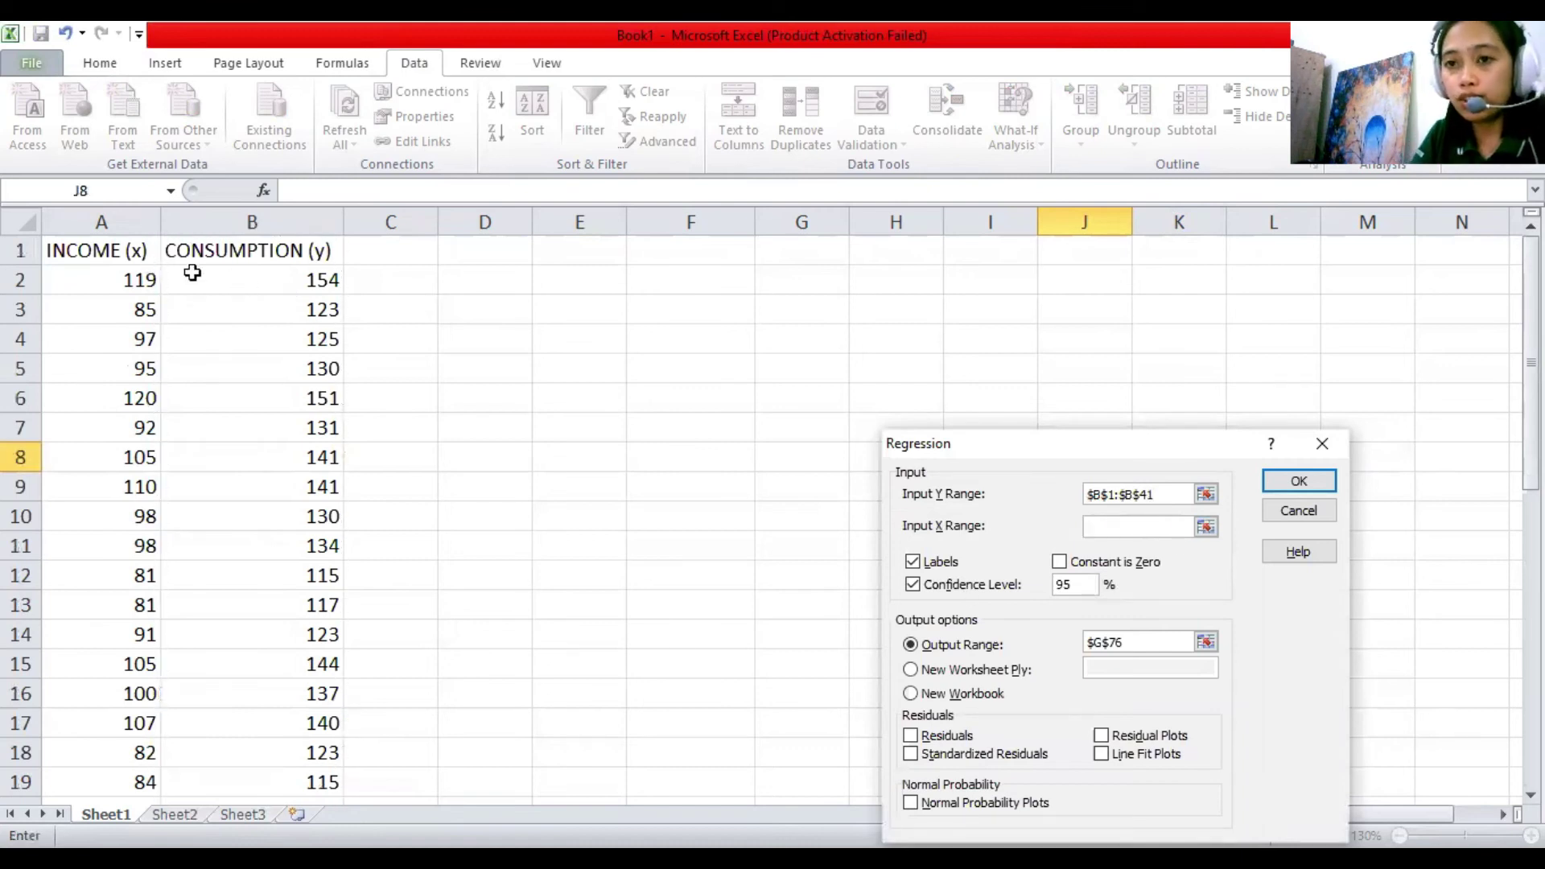
pyautogui.click(131, 251)
pyautogui.moveTo(132, 265); pyautogui.dragTo(142, 807)
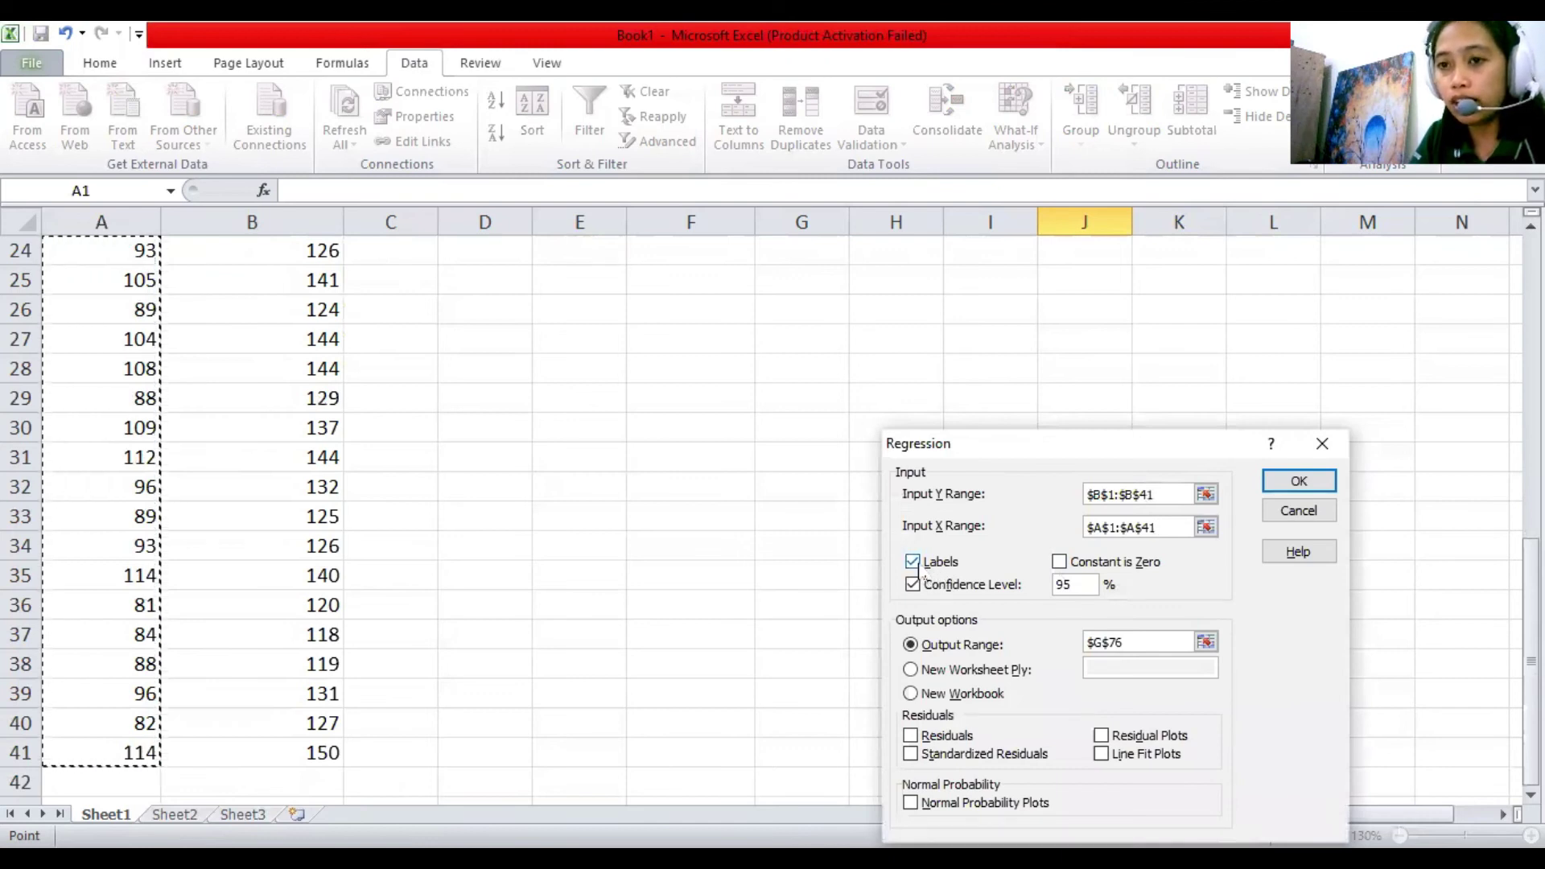
pyautogui.scroll(8, 593, 438)
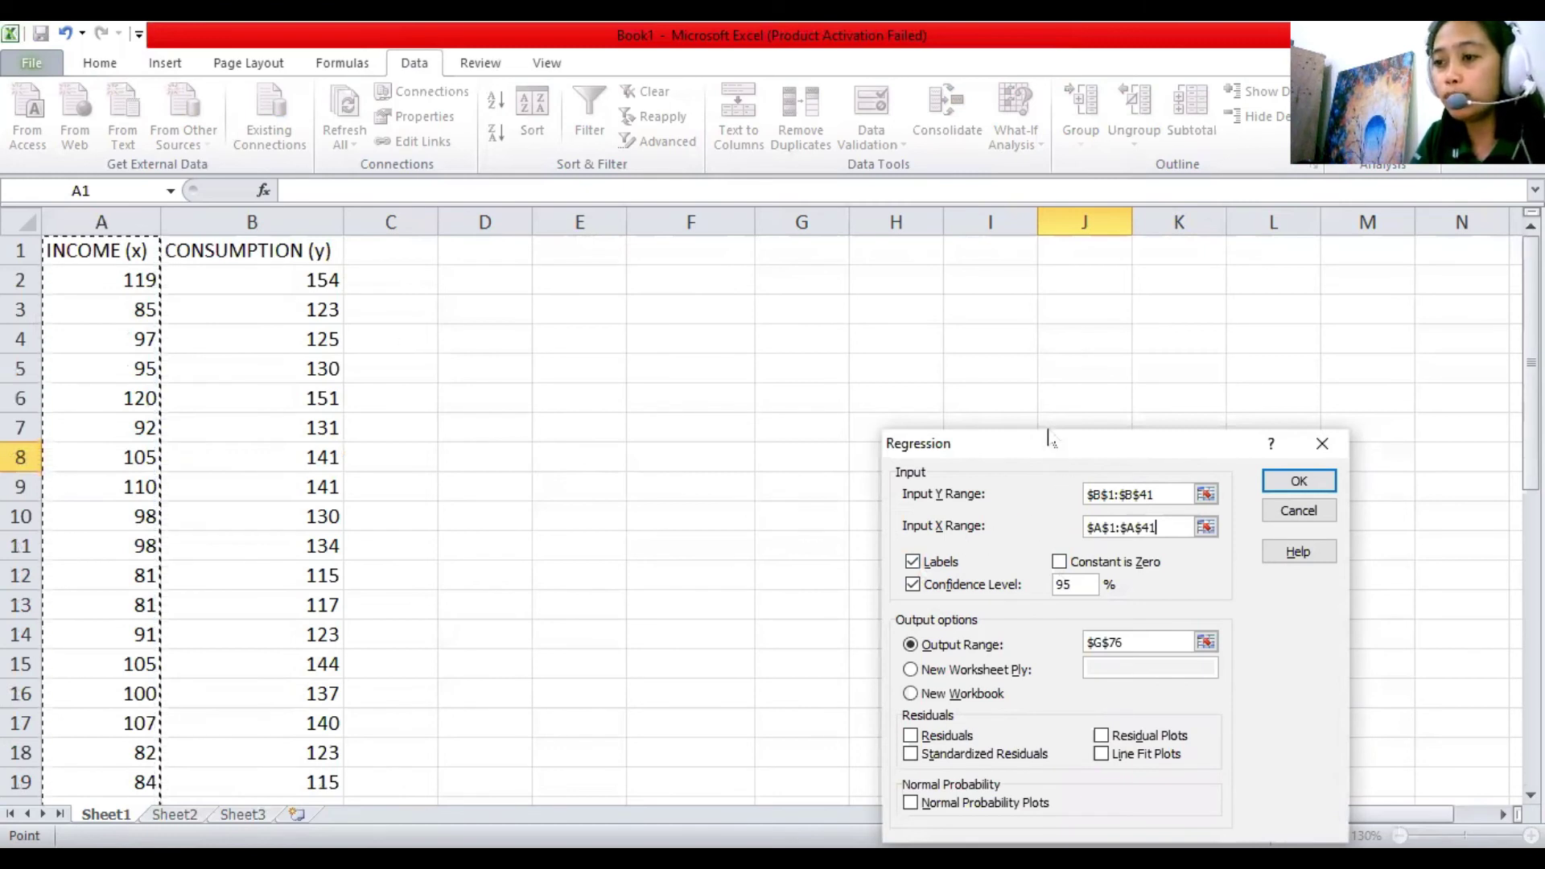
pyautogui.moveTo(1054, 460); pyautogui.dragTo(1017, 310)
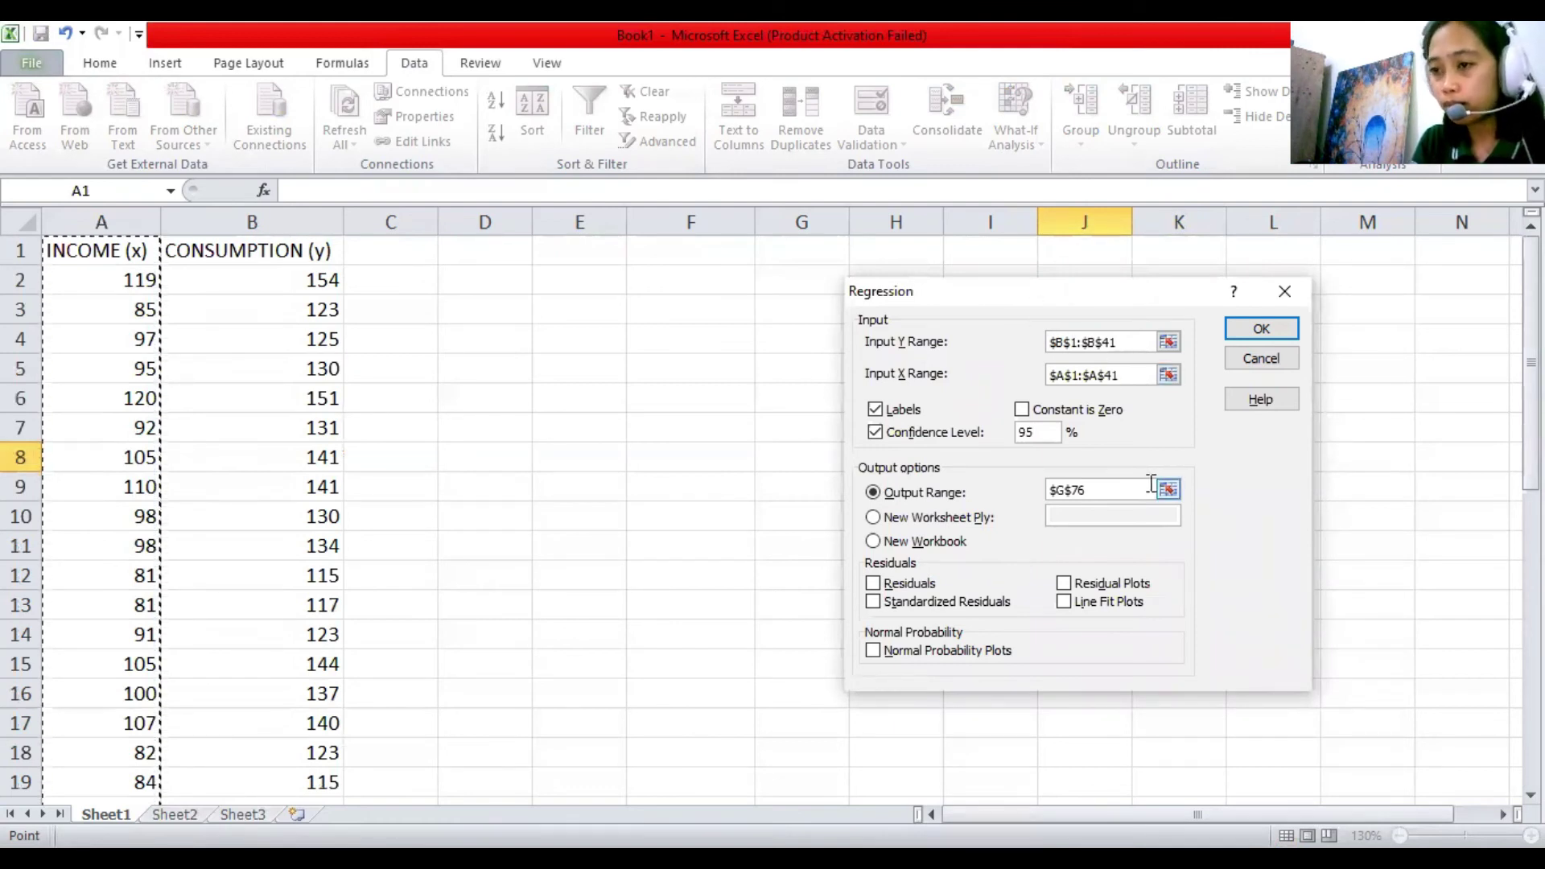
# Replace the regression's output range with cell F6 on the data sheet and run the analysis.
pyautogui.click(873, 494)
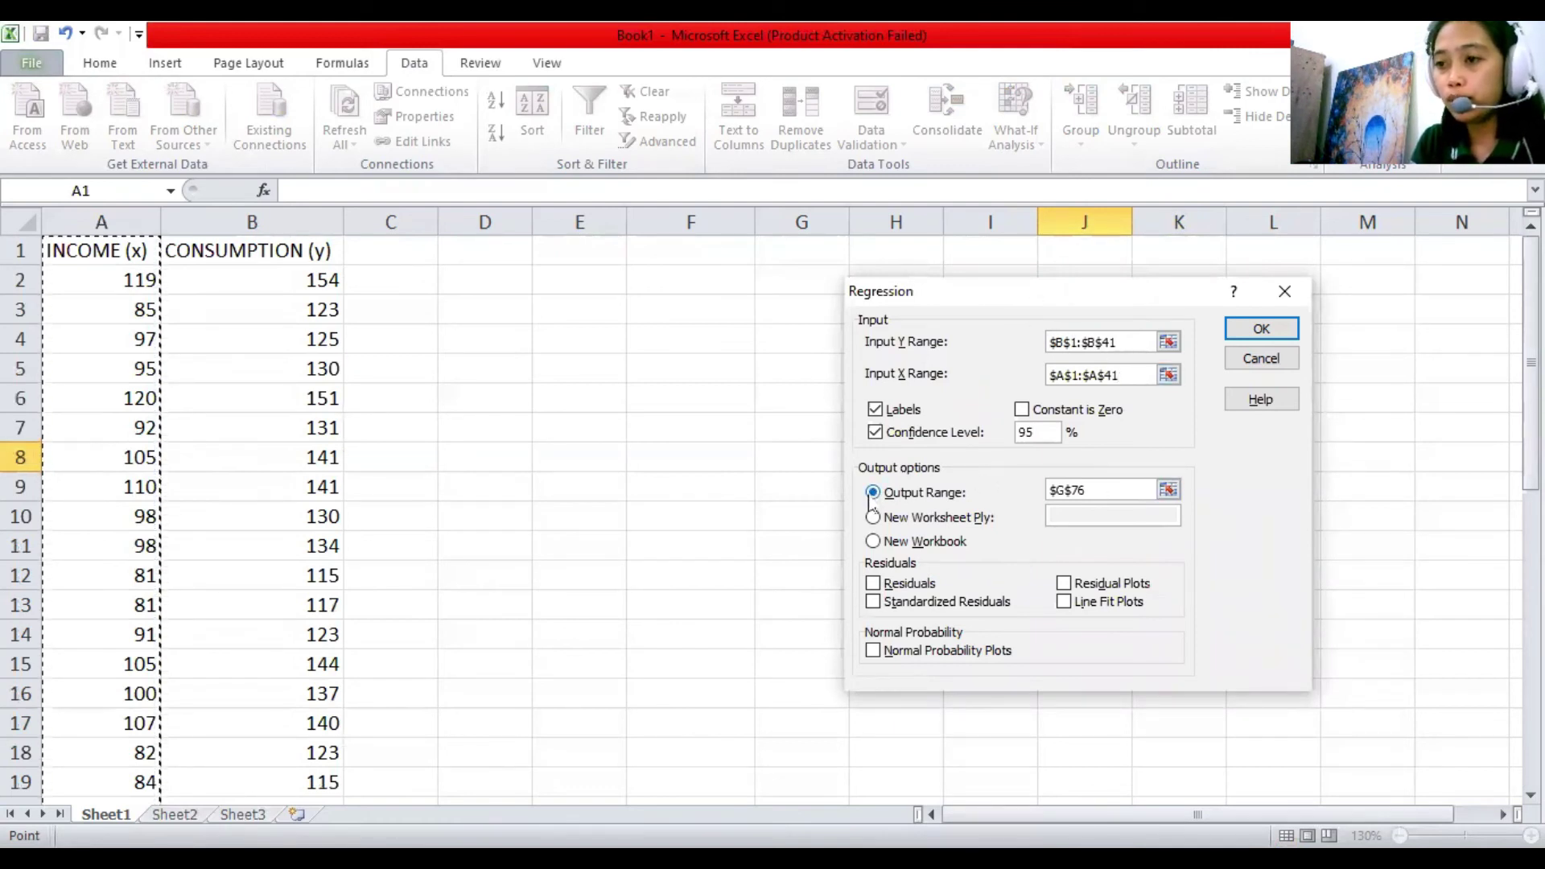
pyautogui.click(1104, 490)
pyautogui.write('\\\\\\\\')
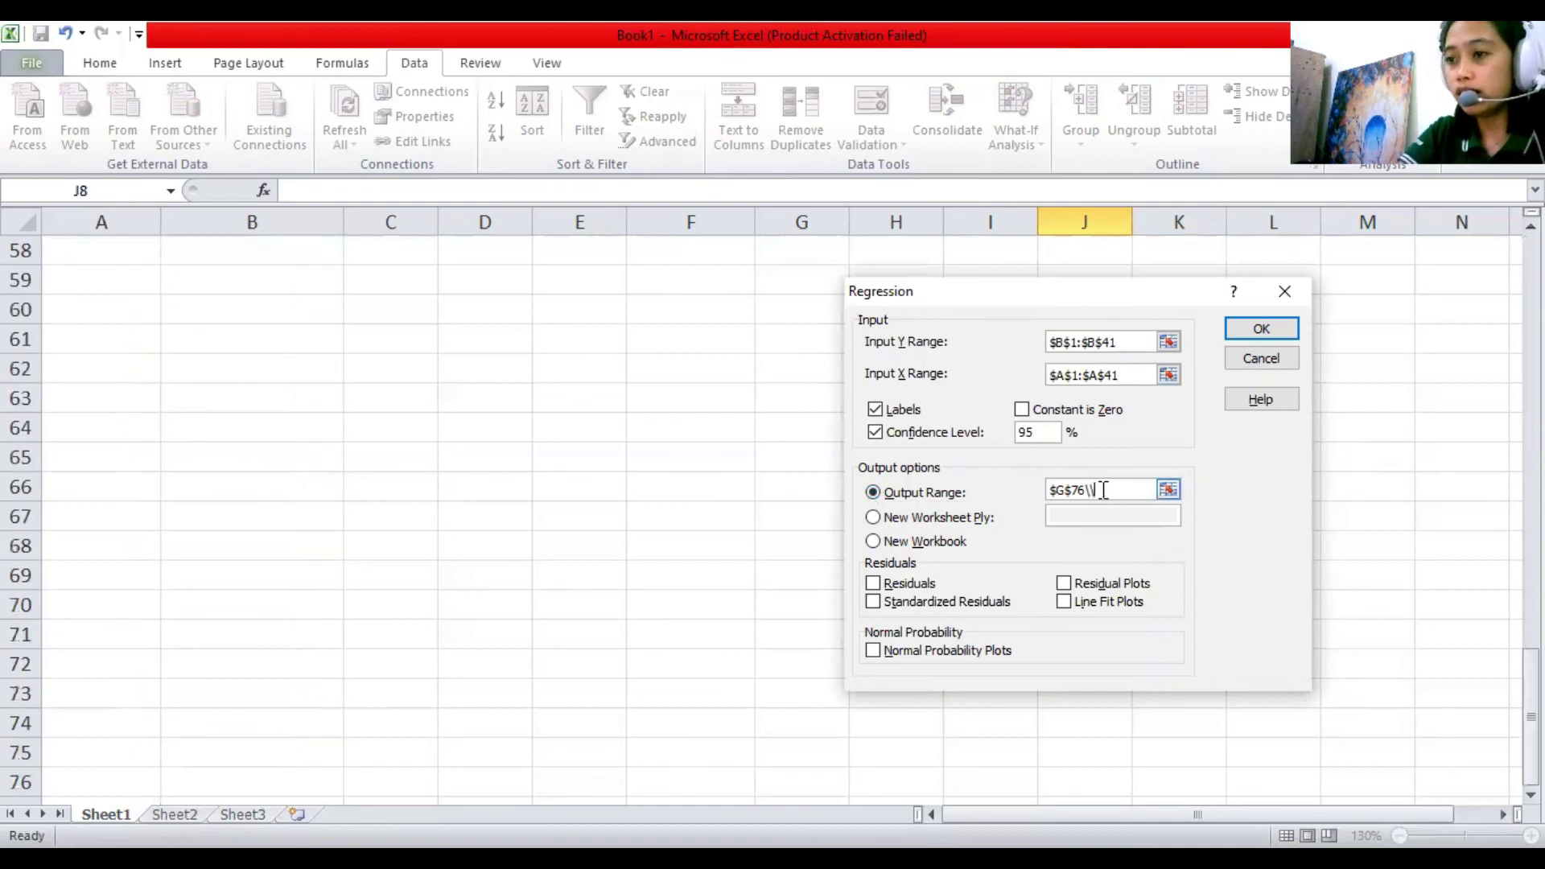
pyautogui.press('BackSpace')
pyautogui.press('BackSpace')
pyautogui.press('BackSpace')
pyautogui.press('BackSpace')
pyautogui.press('BackSpace')
pyautogui.press('BackSpace')
pyautogui.press('BackSpace')
pyautogui.press('BackSpace')
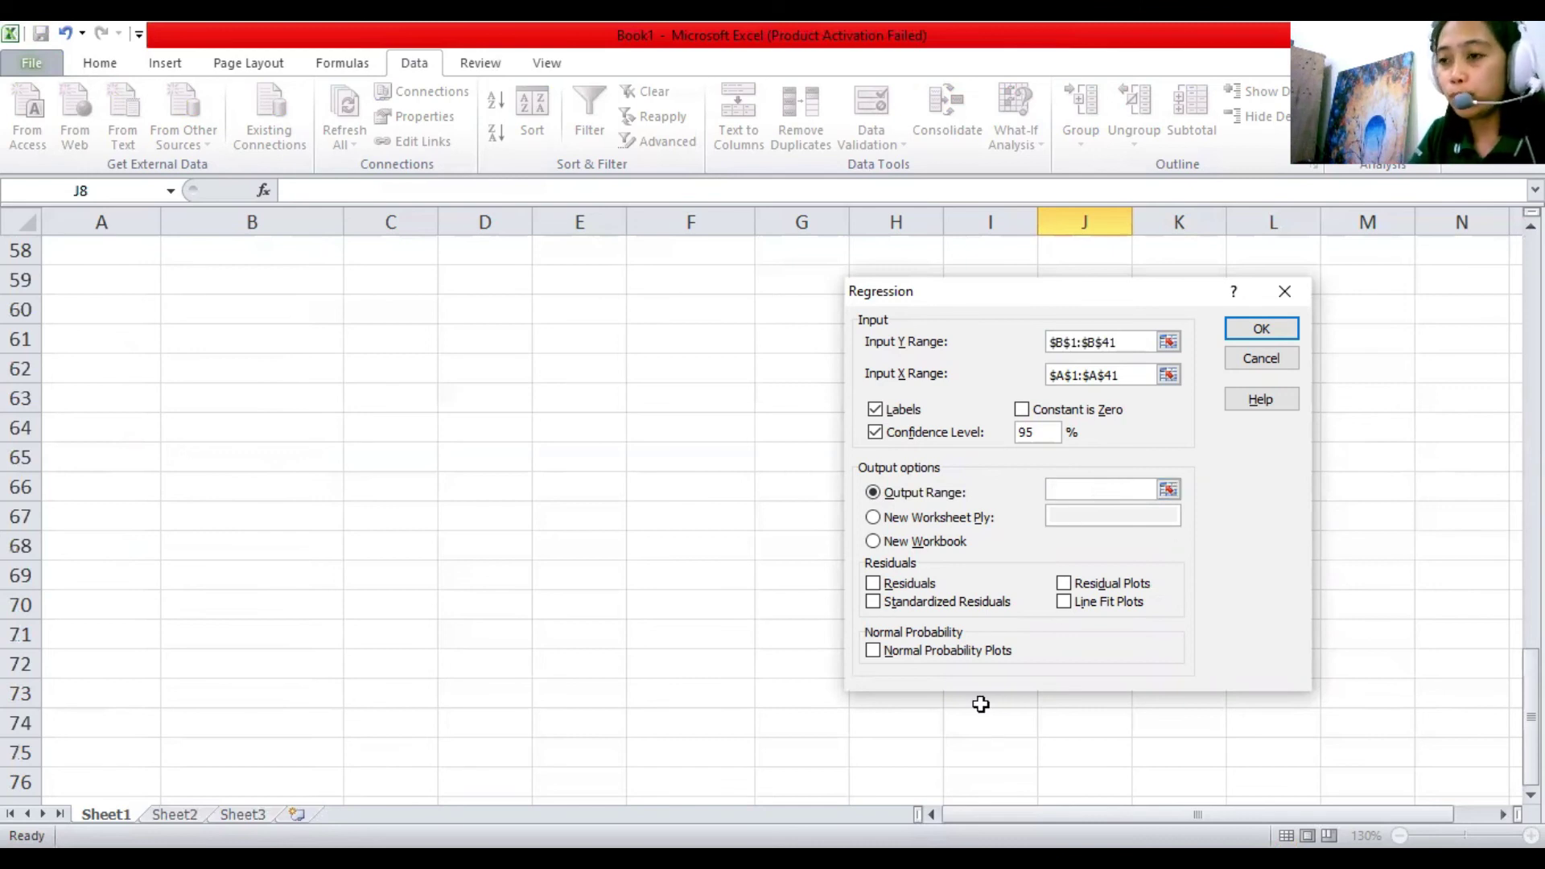
pyautogui.scroll(19, 601, 591)
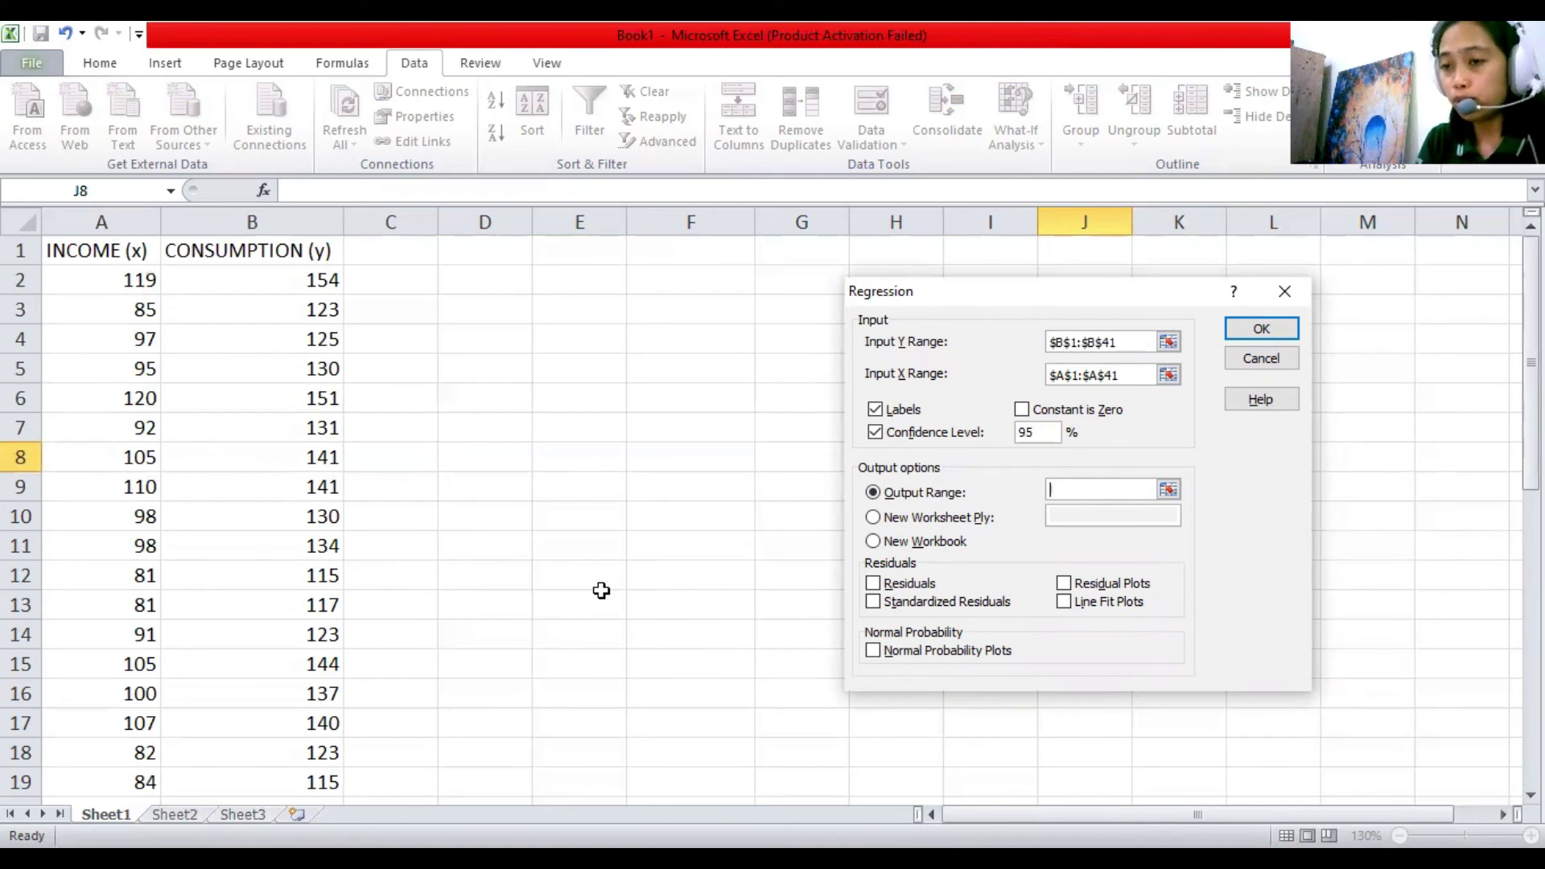
pyautogui.click(669, 398)
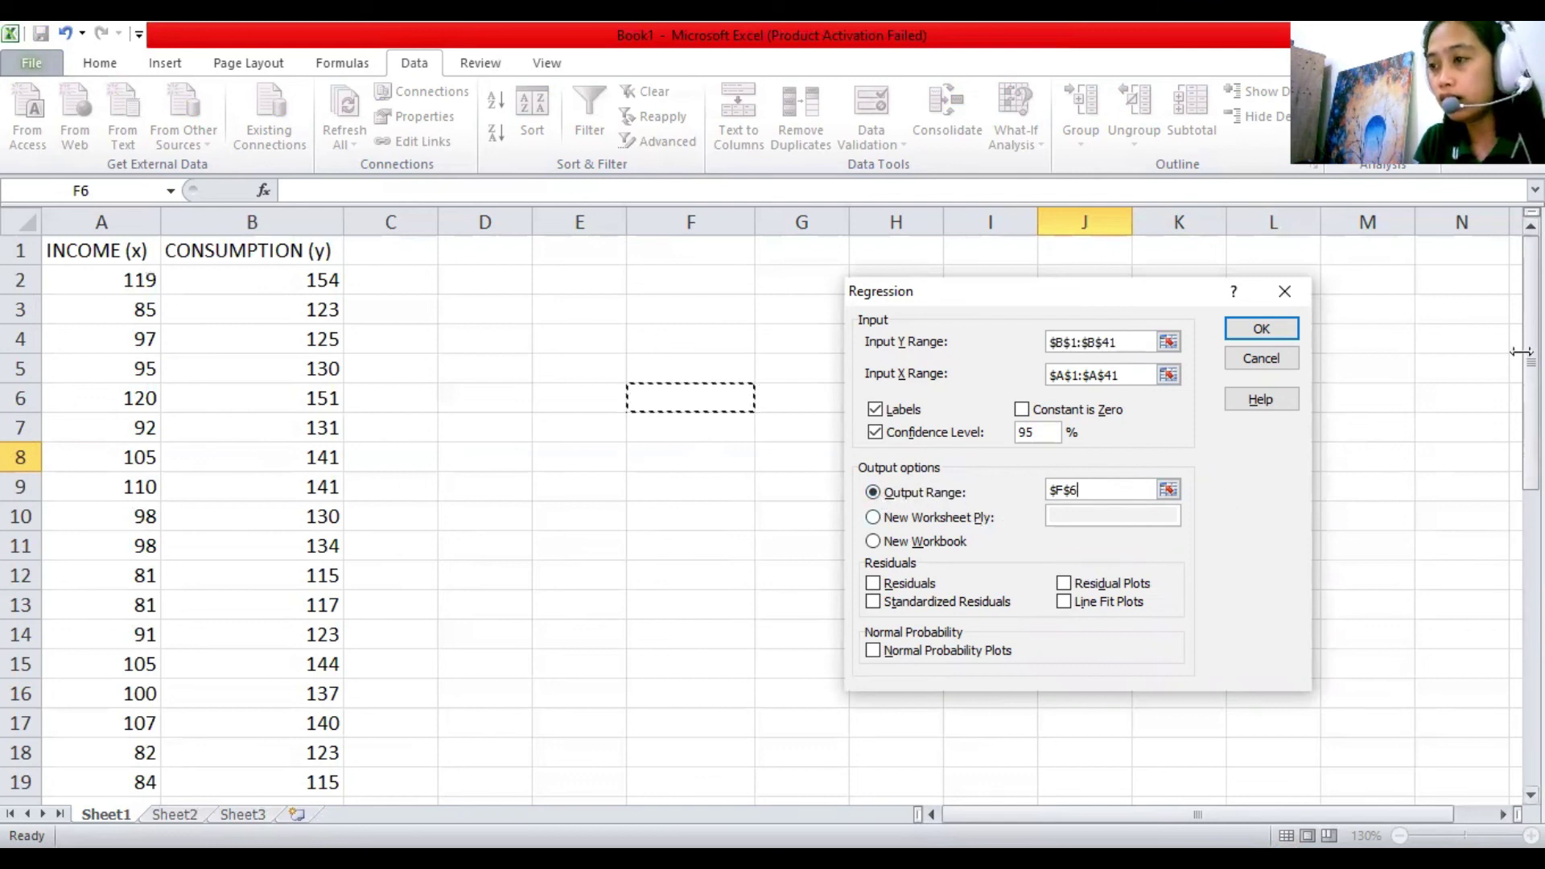
pyautogui.moveTo(1527, 370); pyautogui.dragTo(1416, 366)
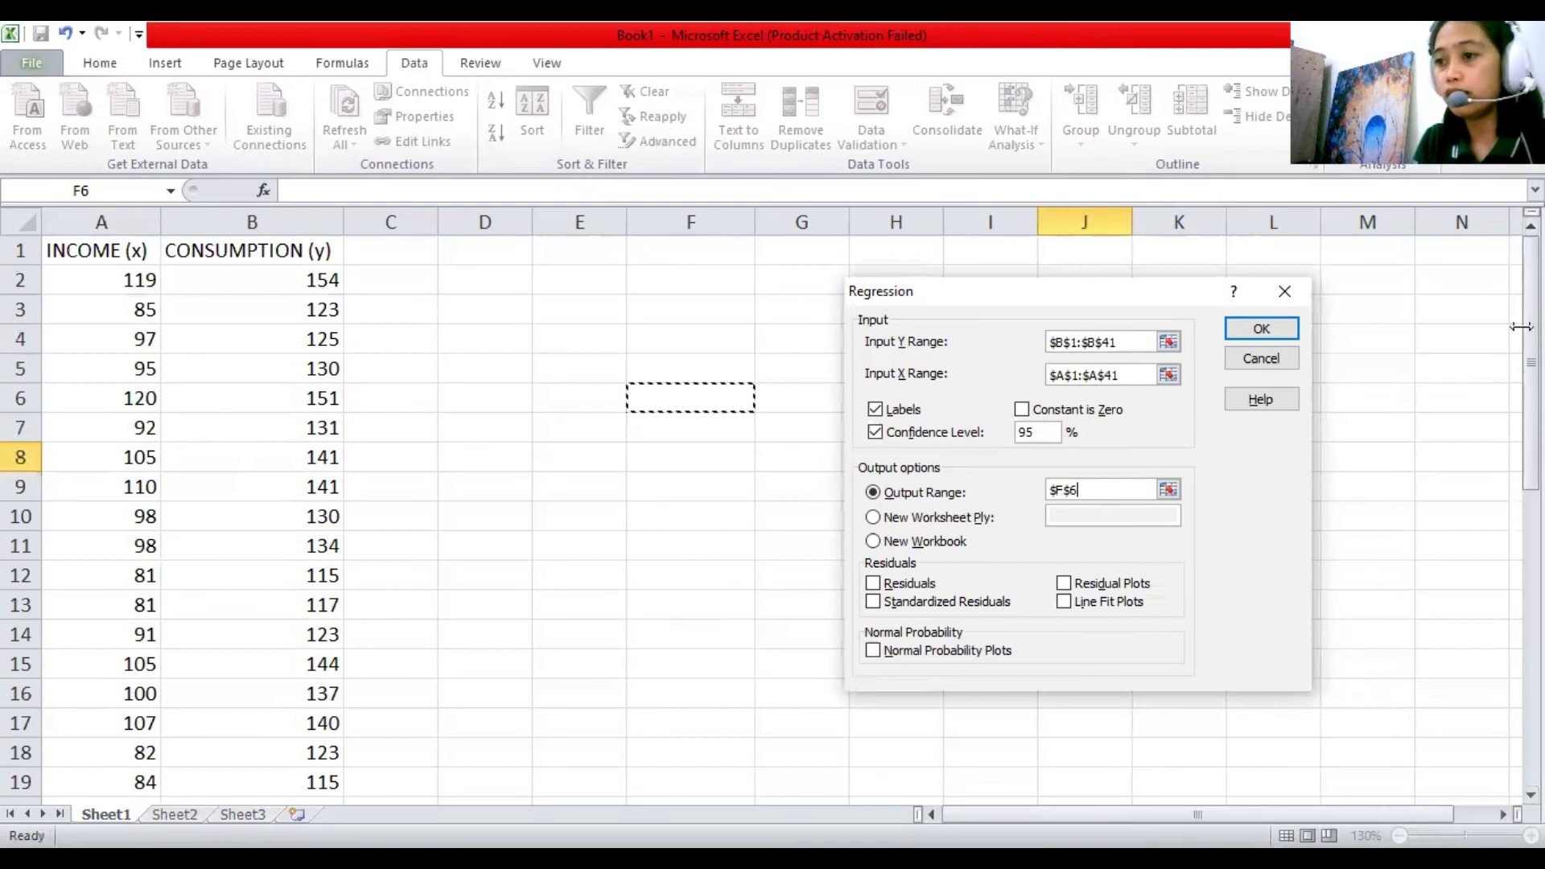
pyautogui.click(1268, 338)
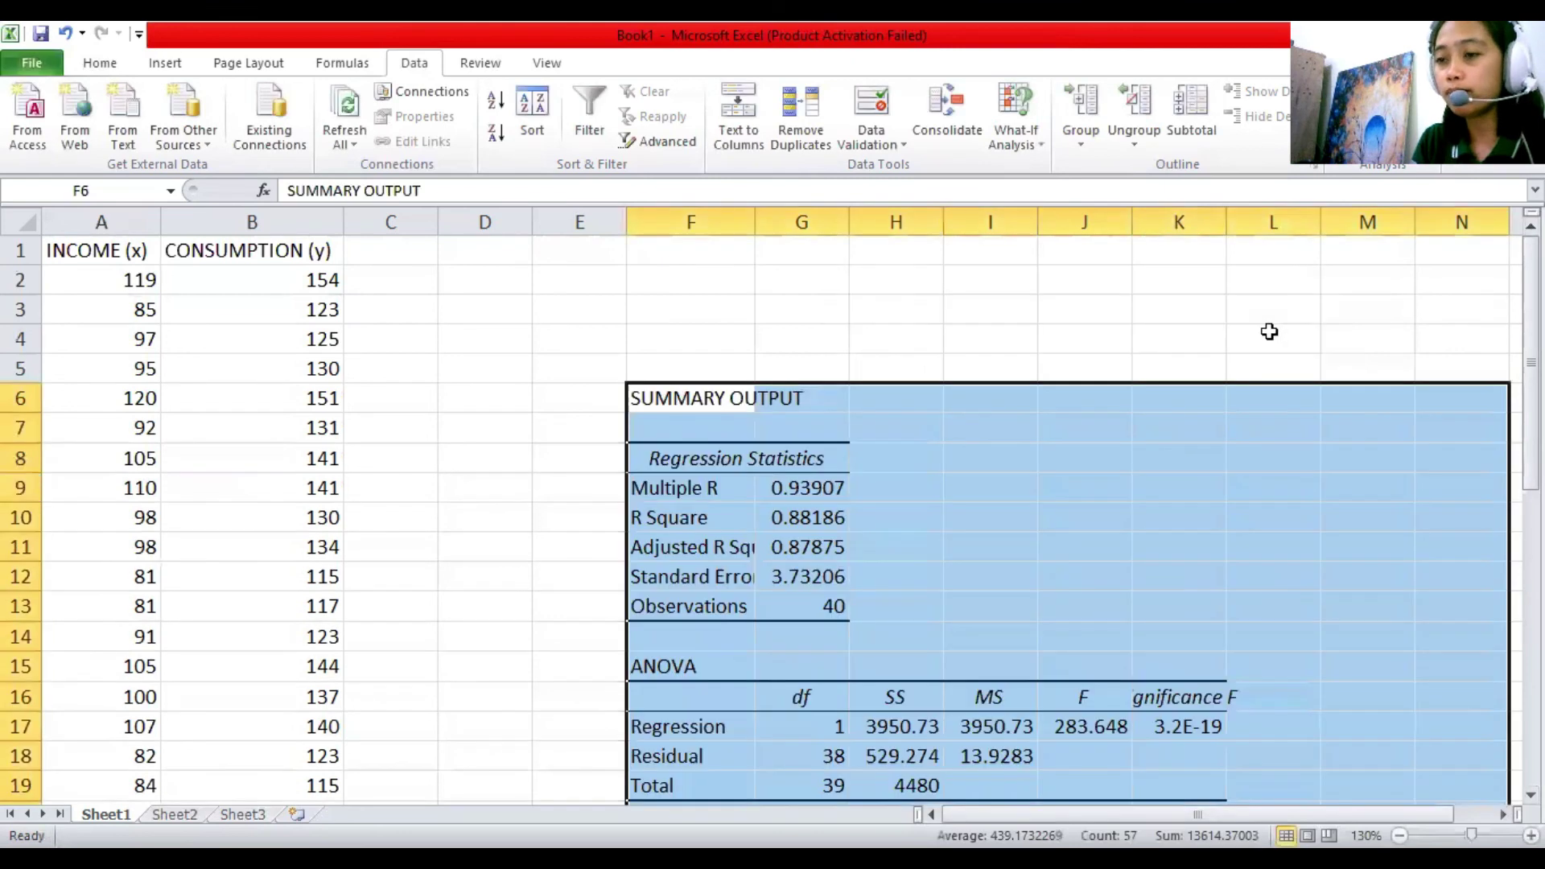
# Widen columns F, G and H of the regression output so their labels and values show in full.
pyautogui.moveTo(1529, 412); pyautogui.dragTo(1517, 449)
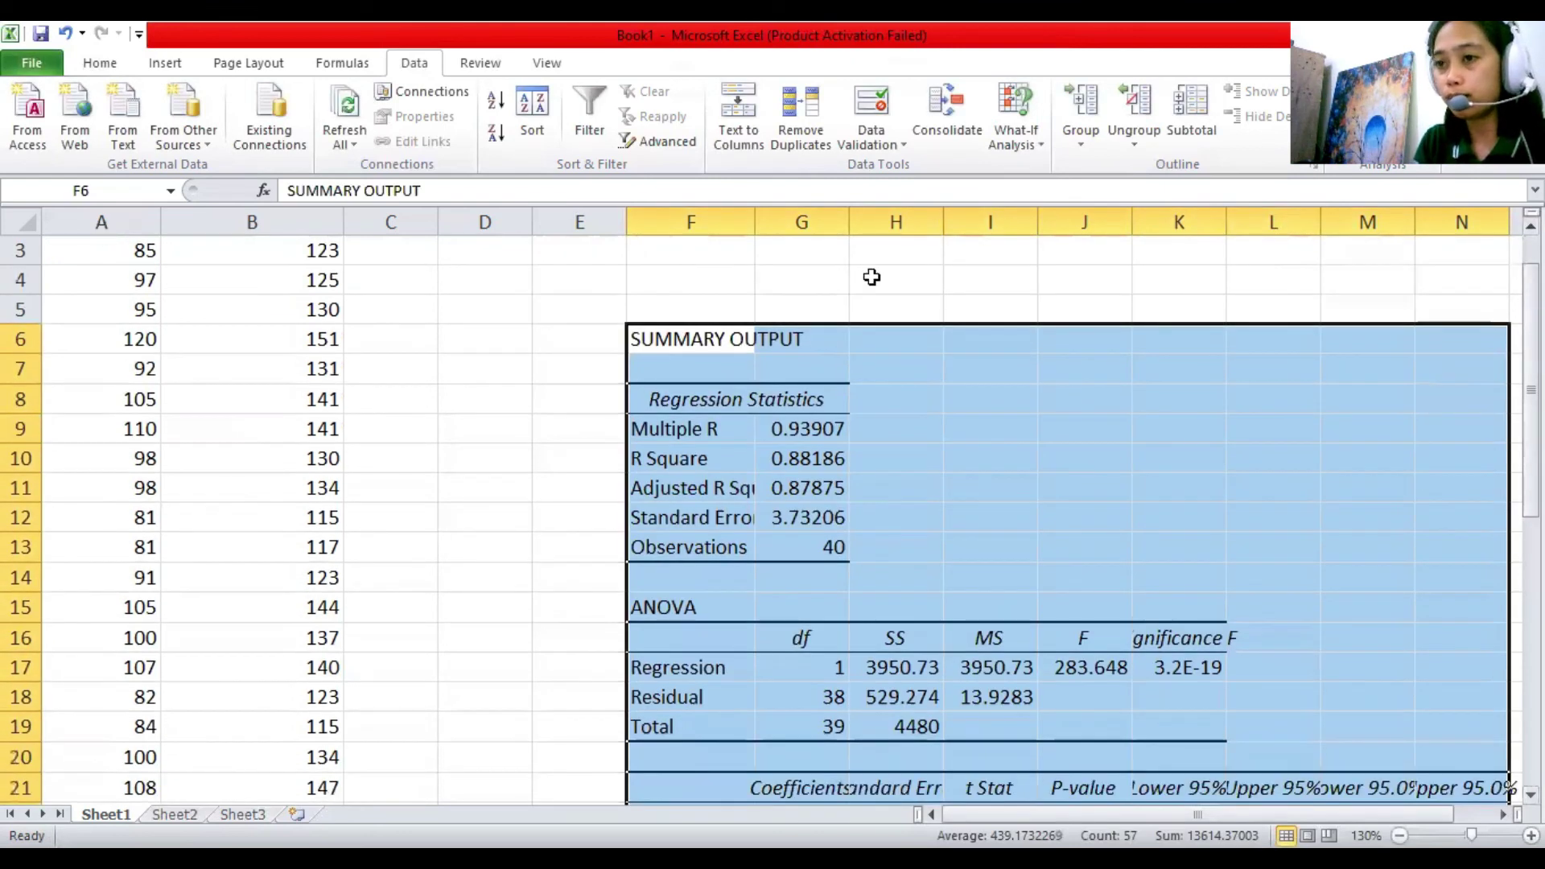
pyautogui.doubleClick(755, 215)
pyautogui.doubleClick(905, 225)
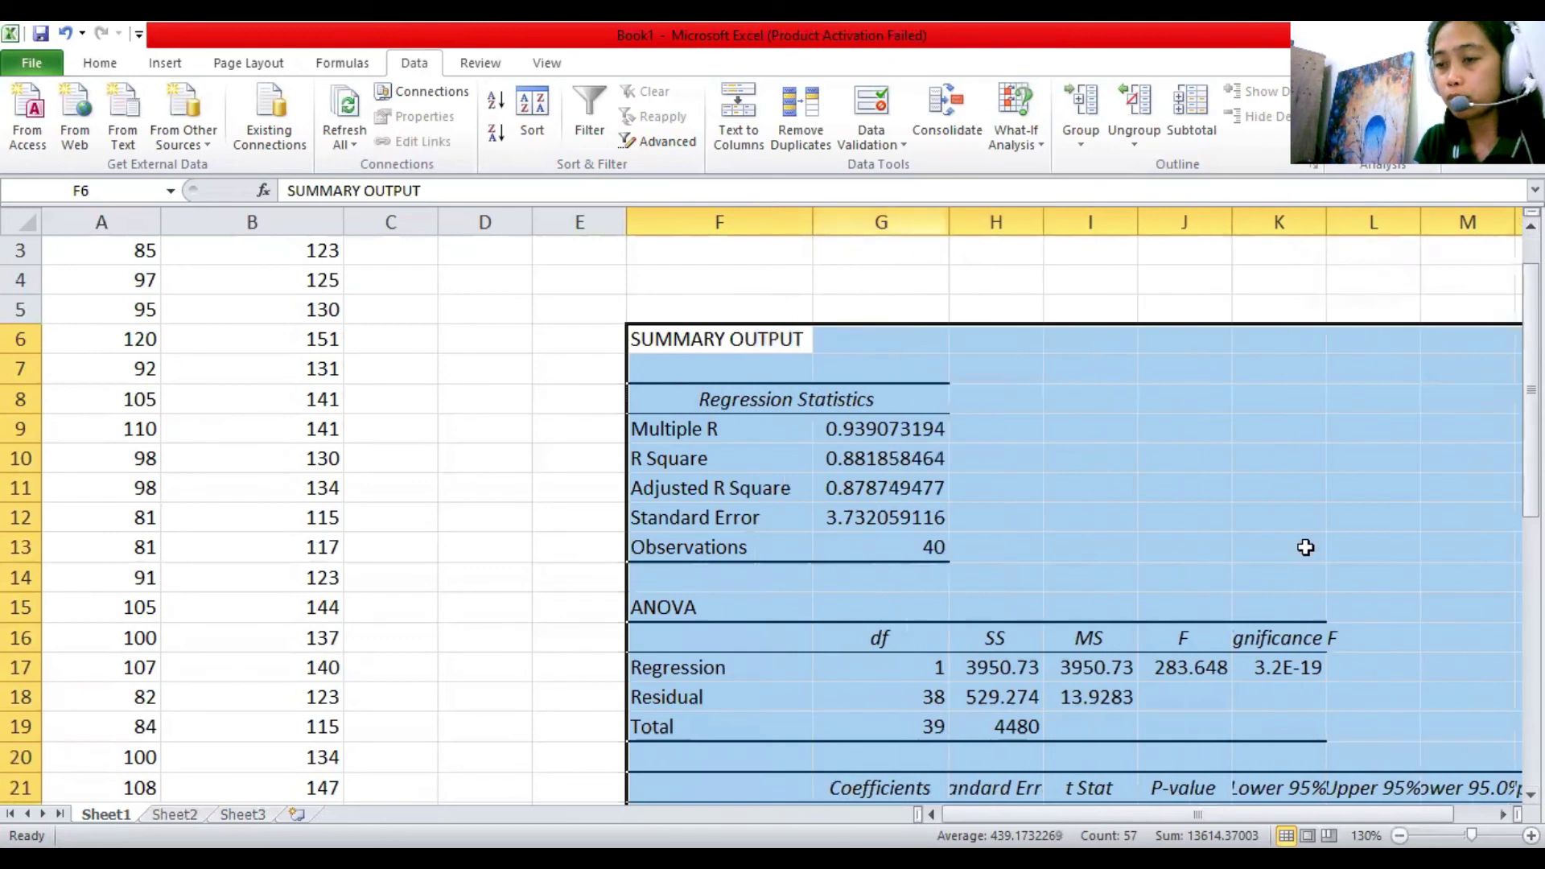
pyautogui.scroll(1, 1314, 554)
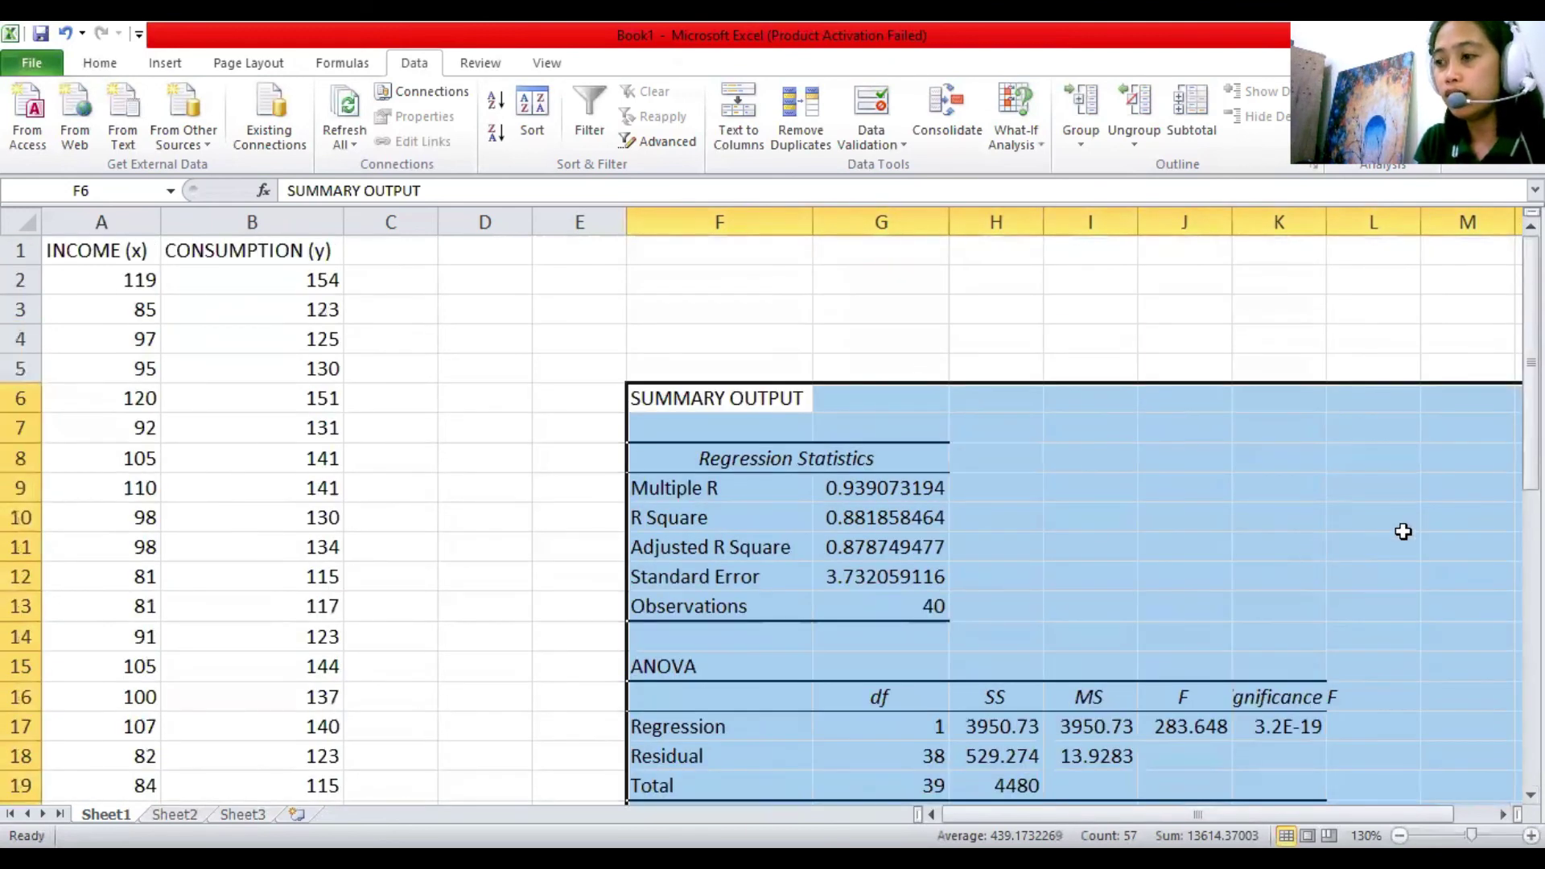
pyautogui.moveTo(1511, 459); pyautogui.dragTo(1514, 592)
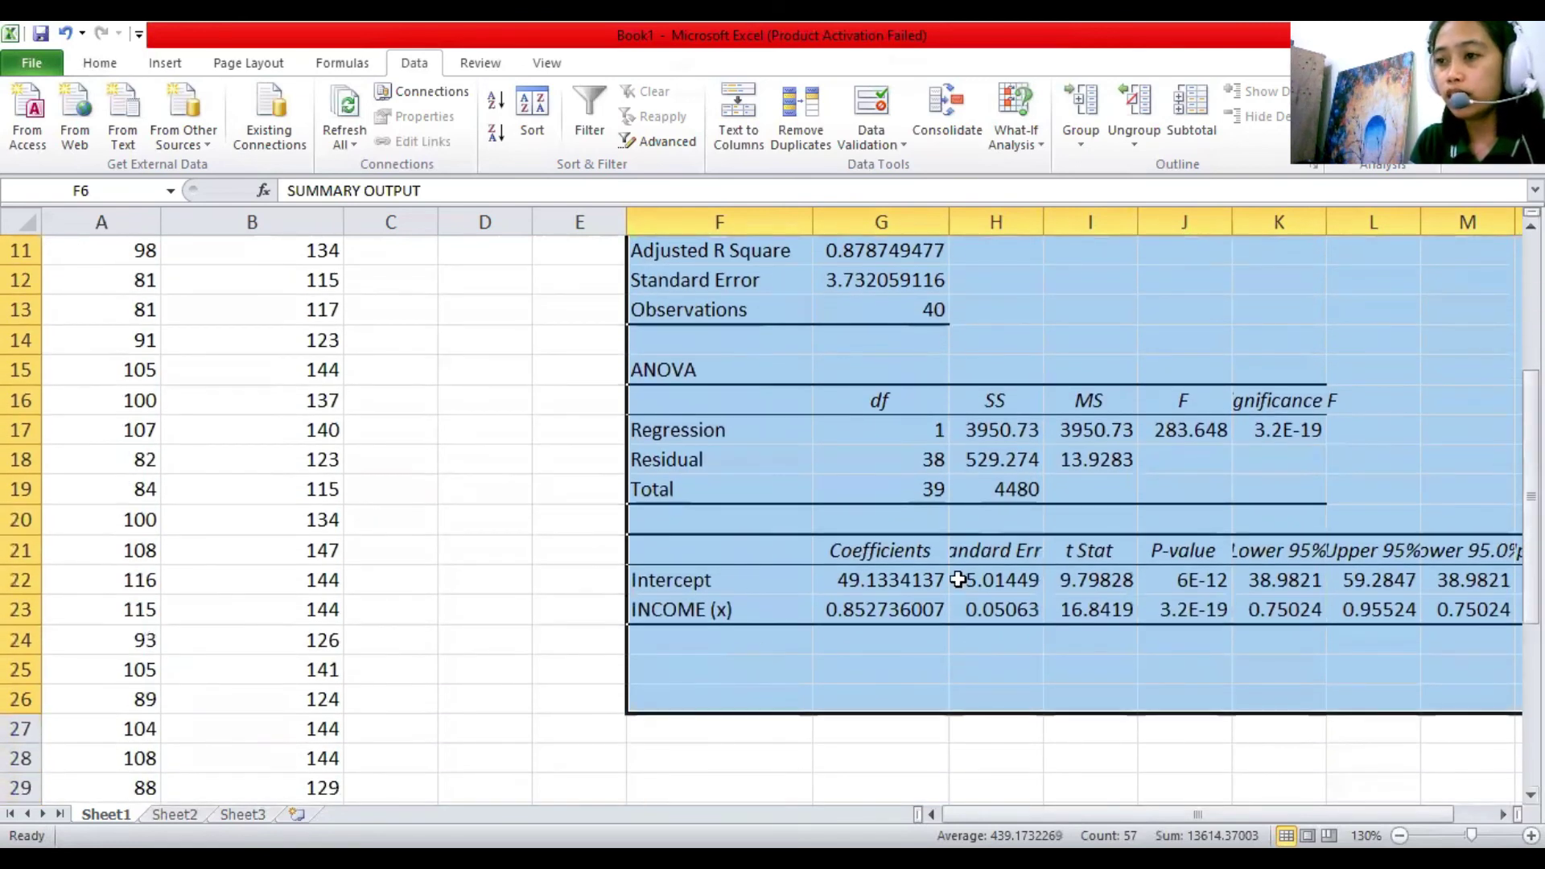
pyautogui.moveTo(948, 225); pyautogui.dragTo(1174, 230)
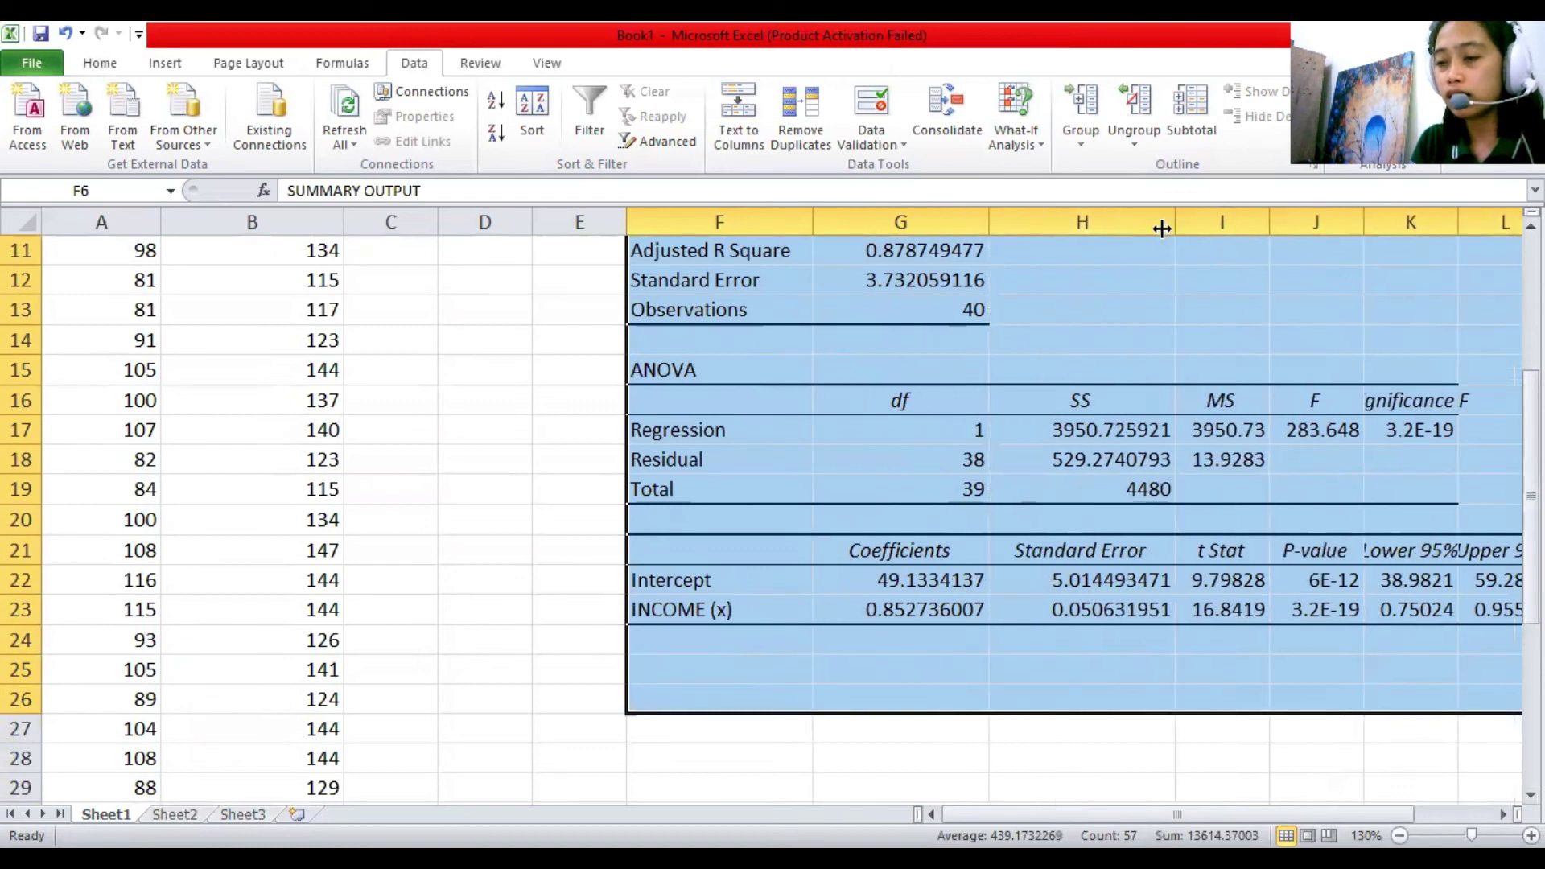
# Replace the Intercept label in cell F22 of the coefficients table with CONSUMPTIONS.
pyautogui.click(735, 575)
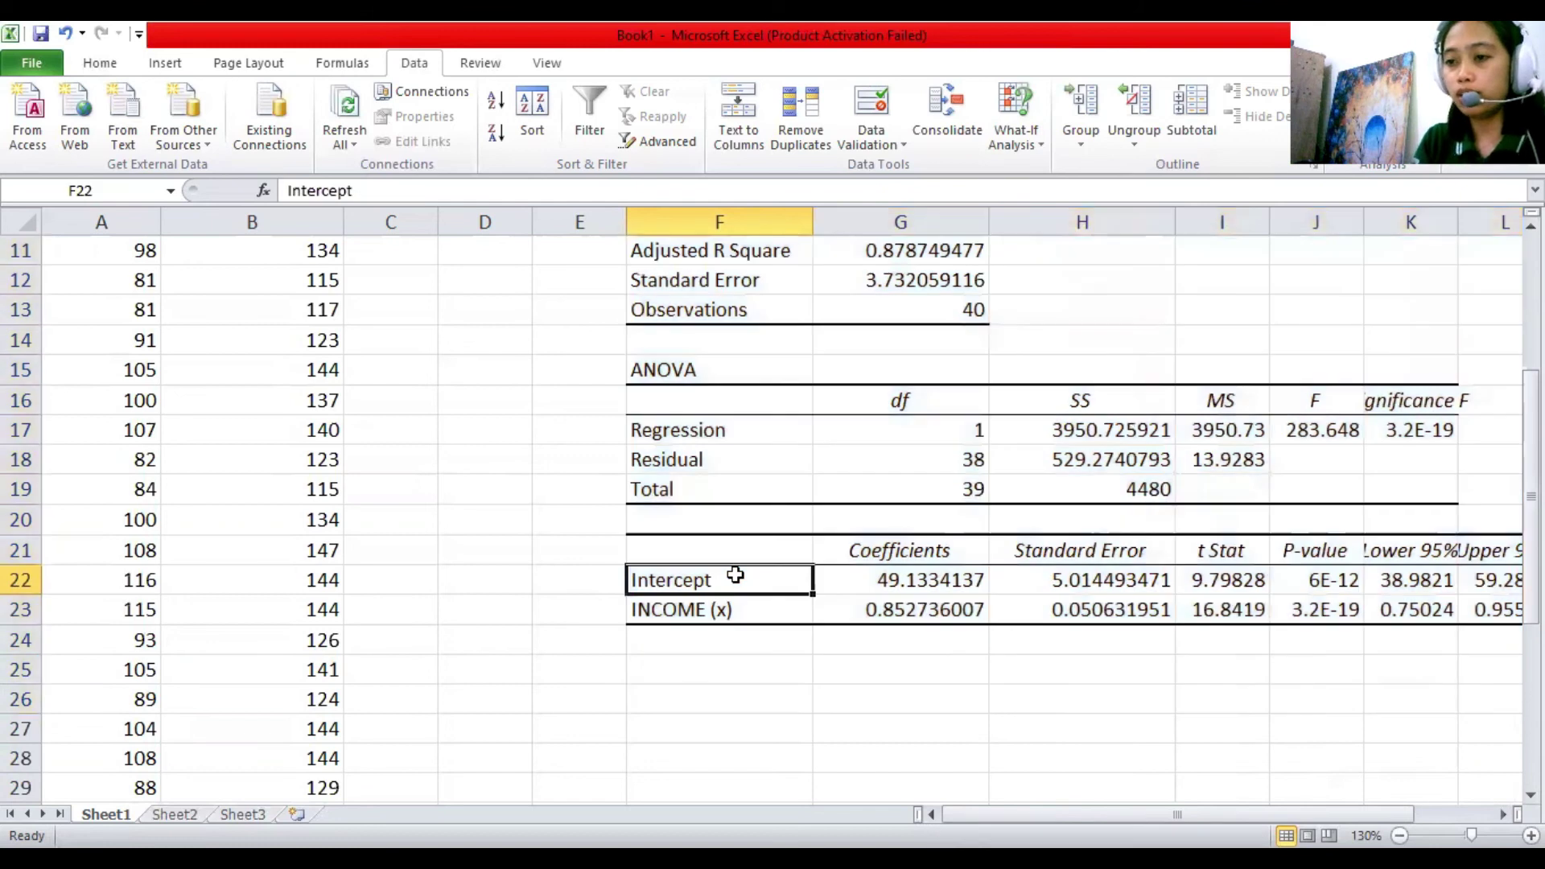
pyautogui.write('\\')
pyautogui.press('BackSpace')
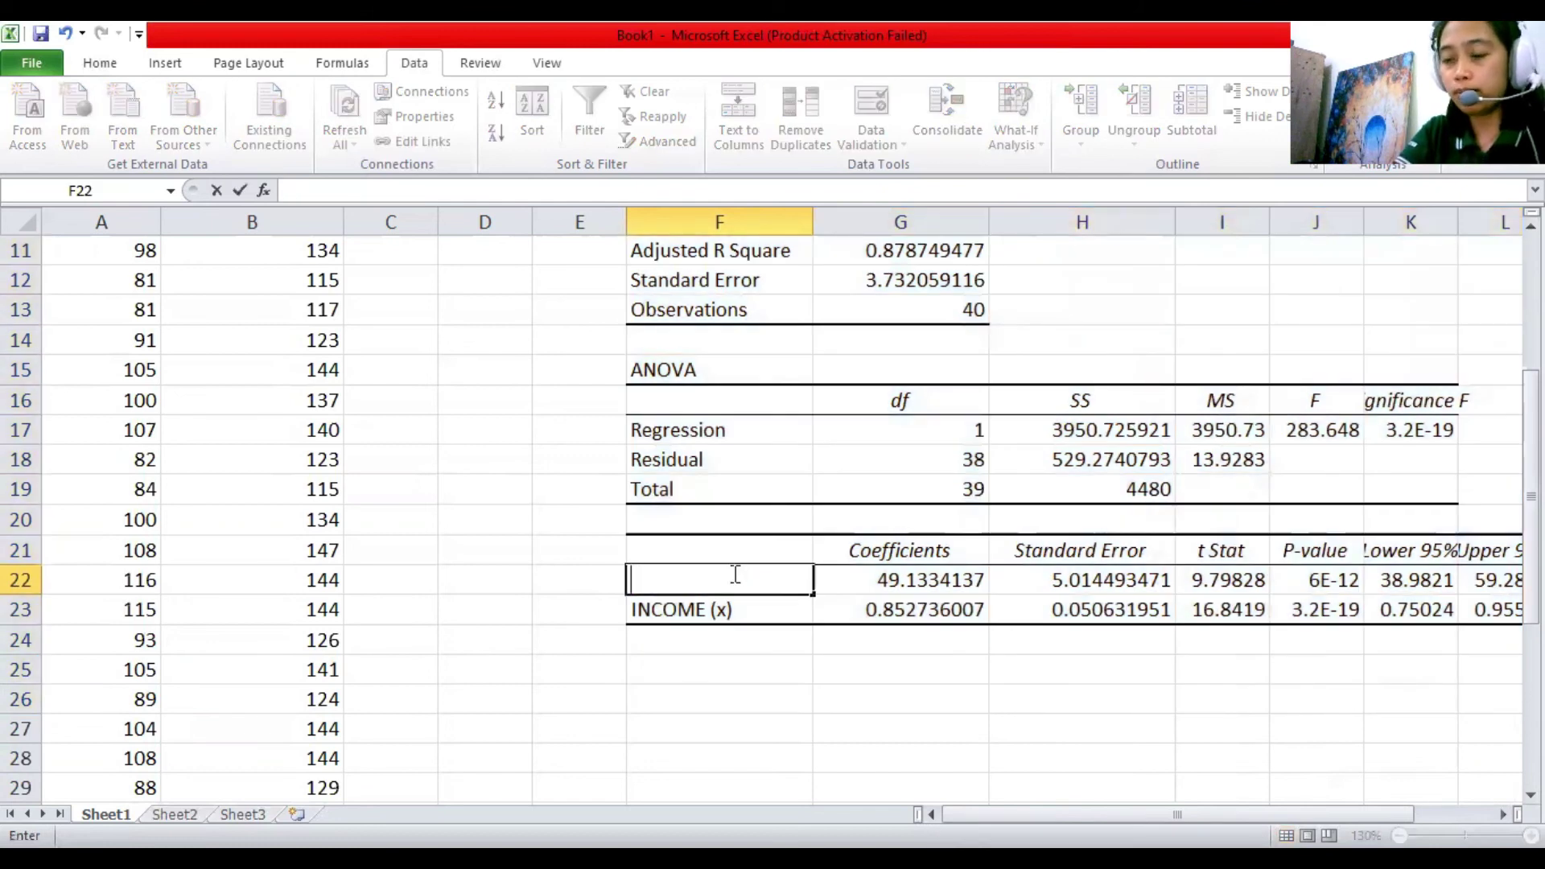
pyautogui.write('CONS')
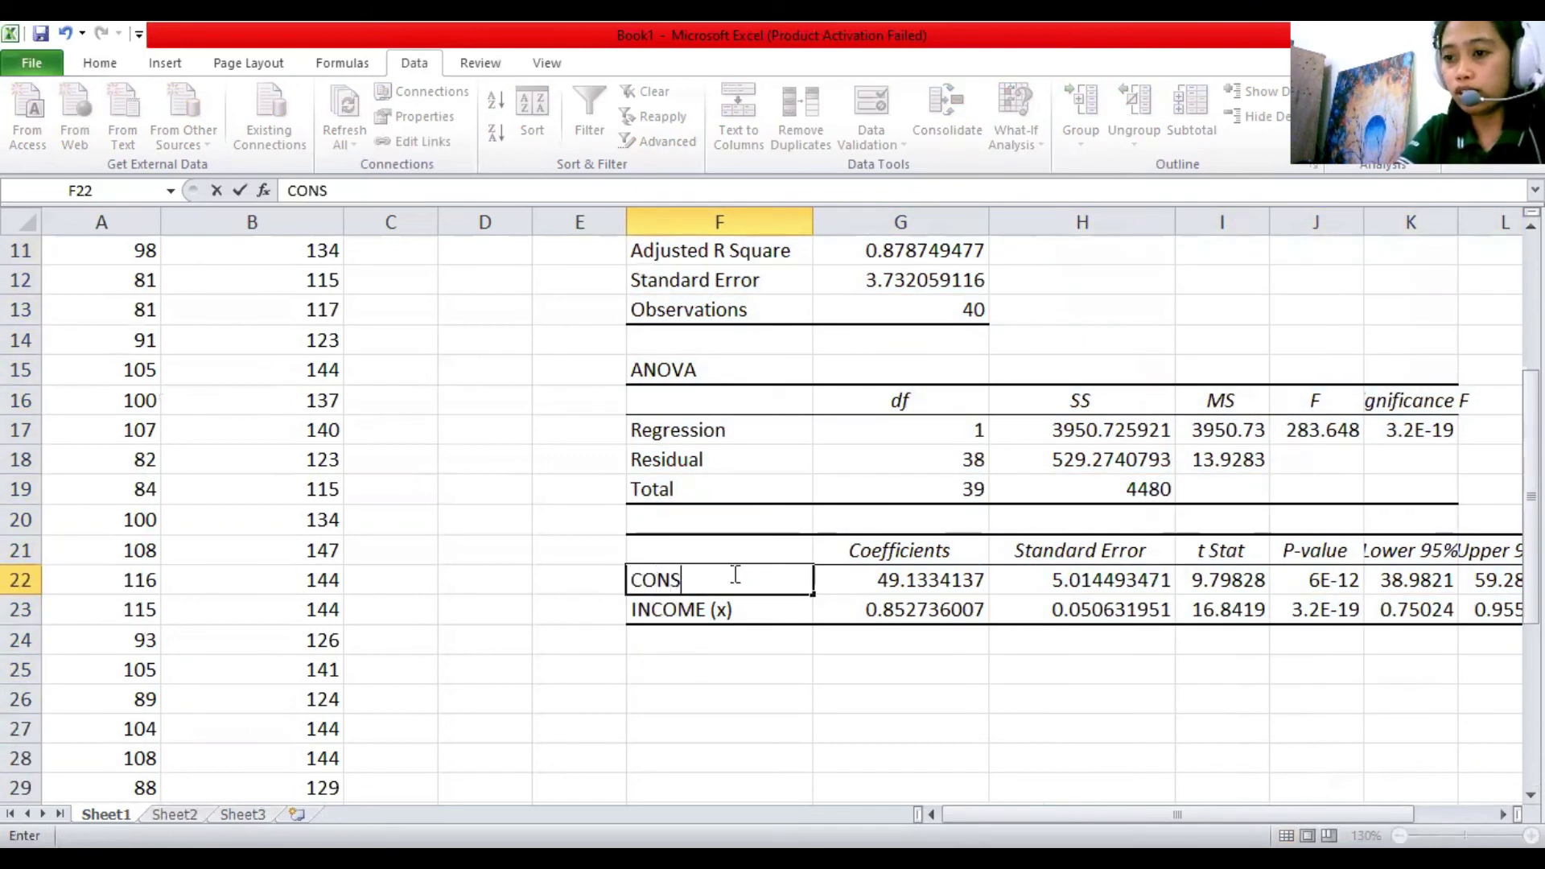
pyautogui.write('UMPTIONS')
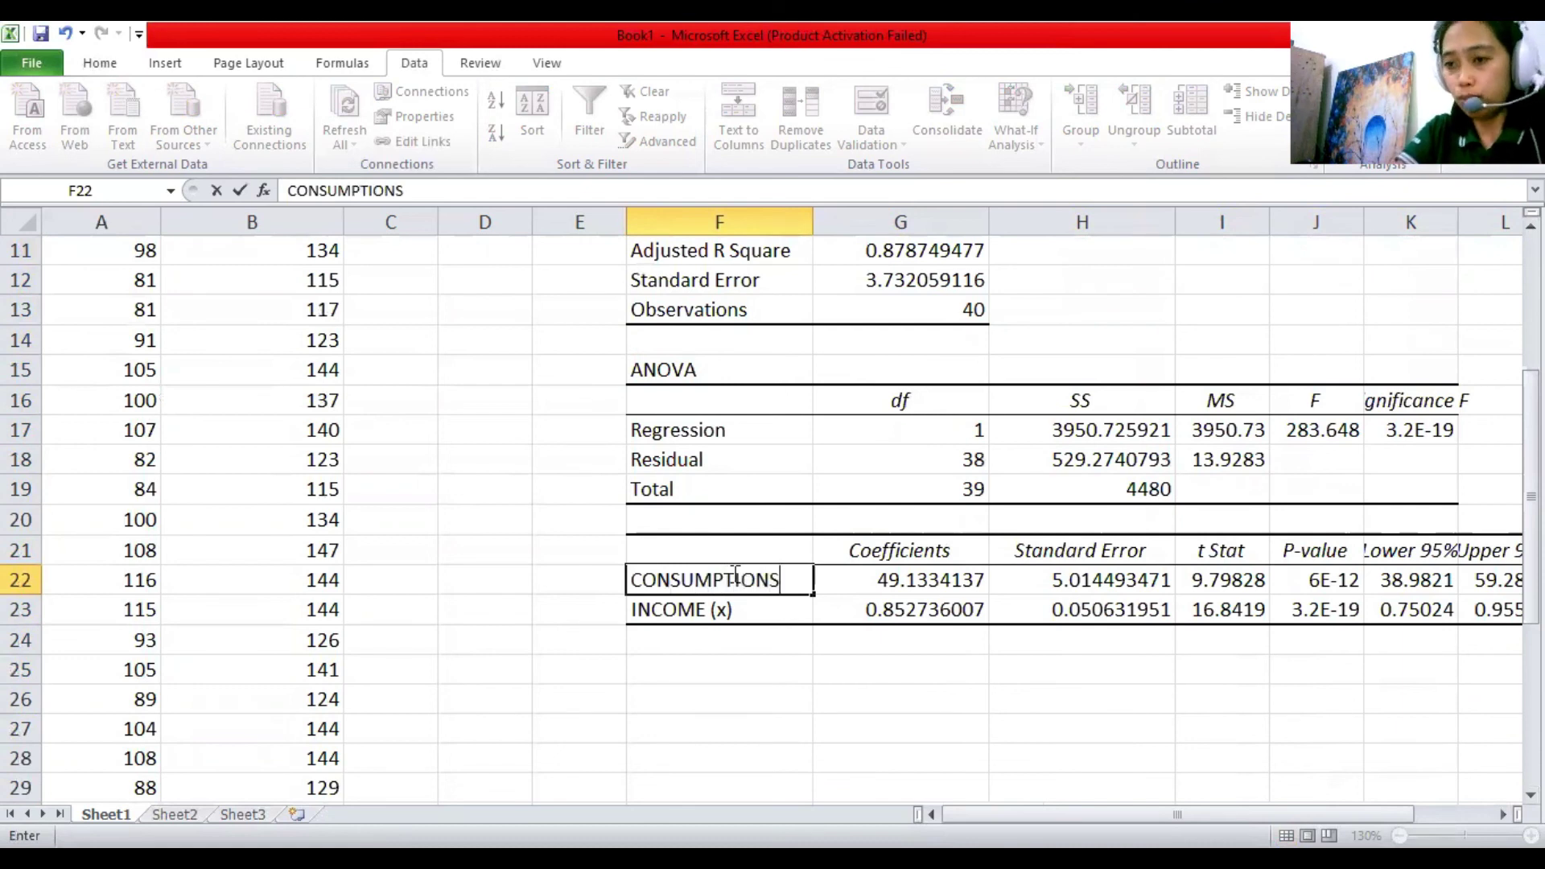
pyautogui.press('Return')
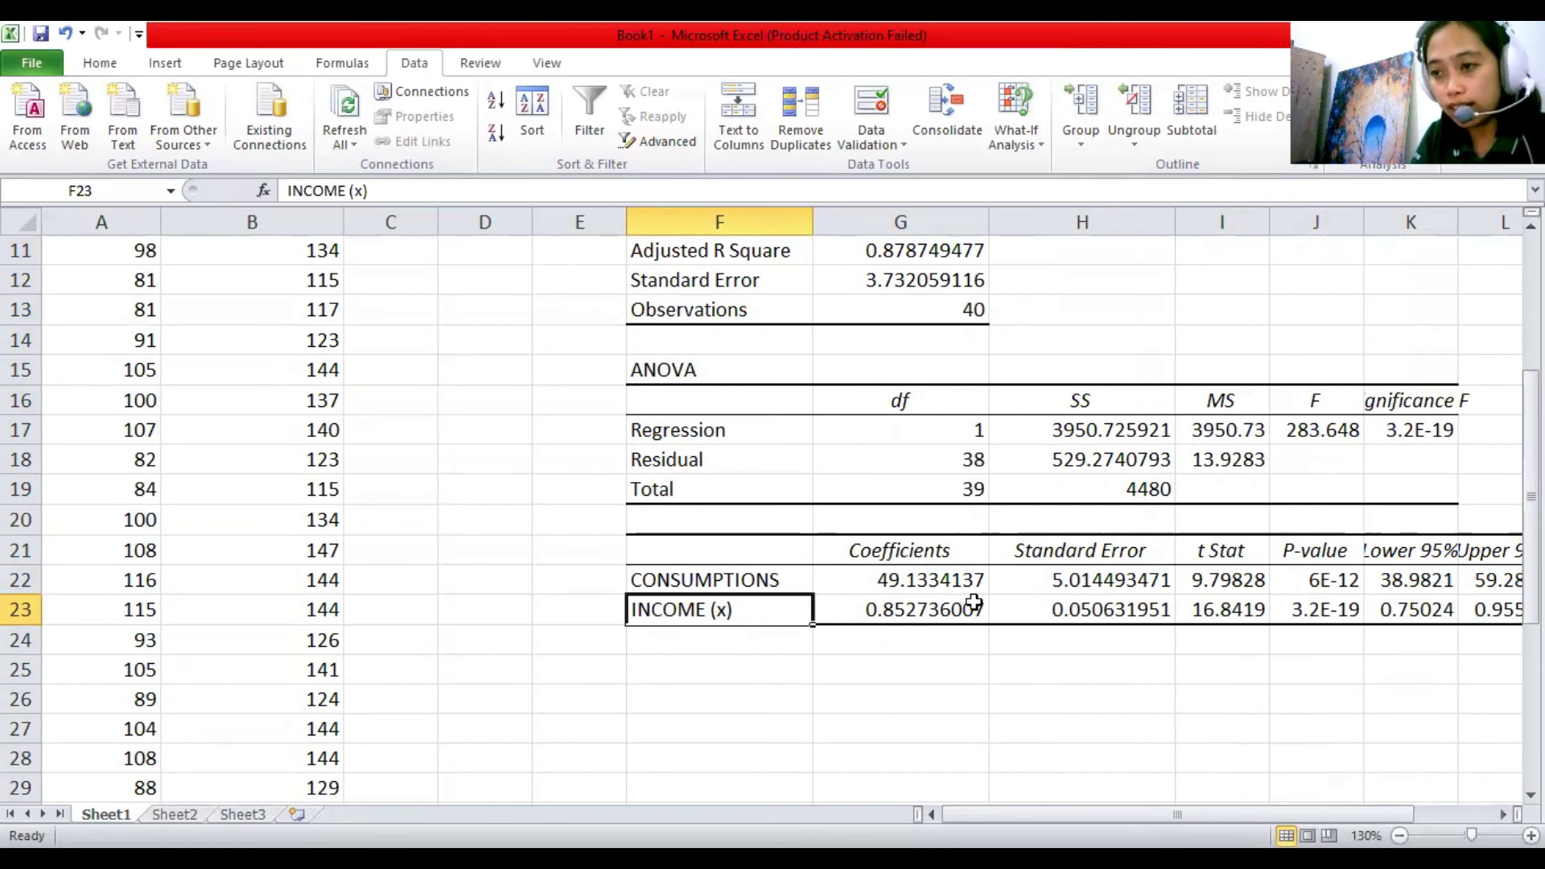
# Examine the coefficients of the CONSUMPTIONS and INCOME (x) rows in the regression output.
pyautogui.click(766, 581)
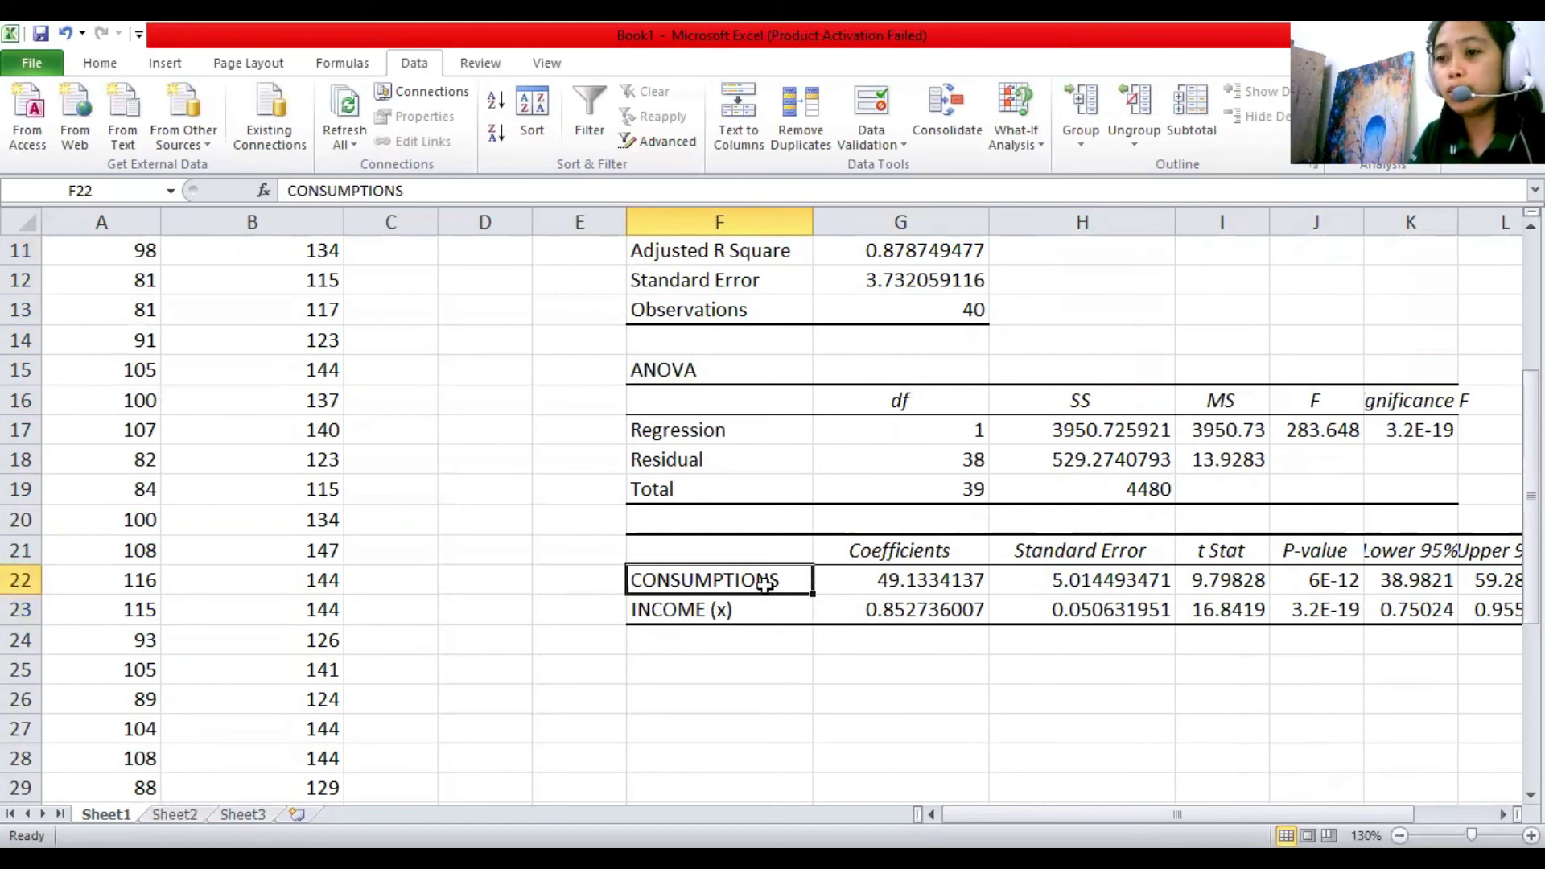
pyautogui.click(906, 582)
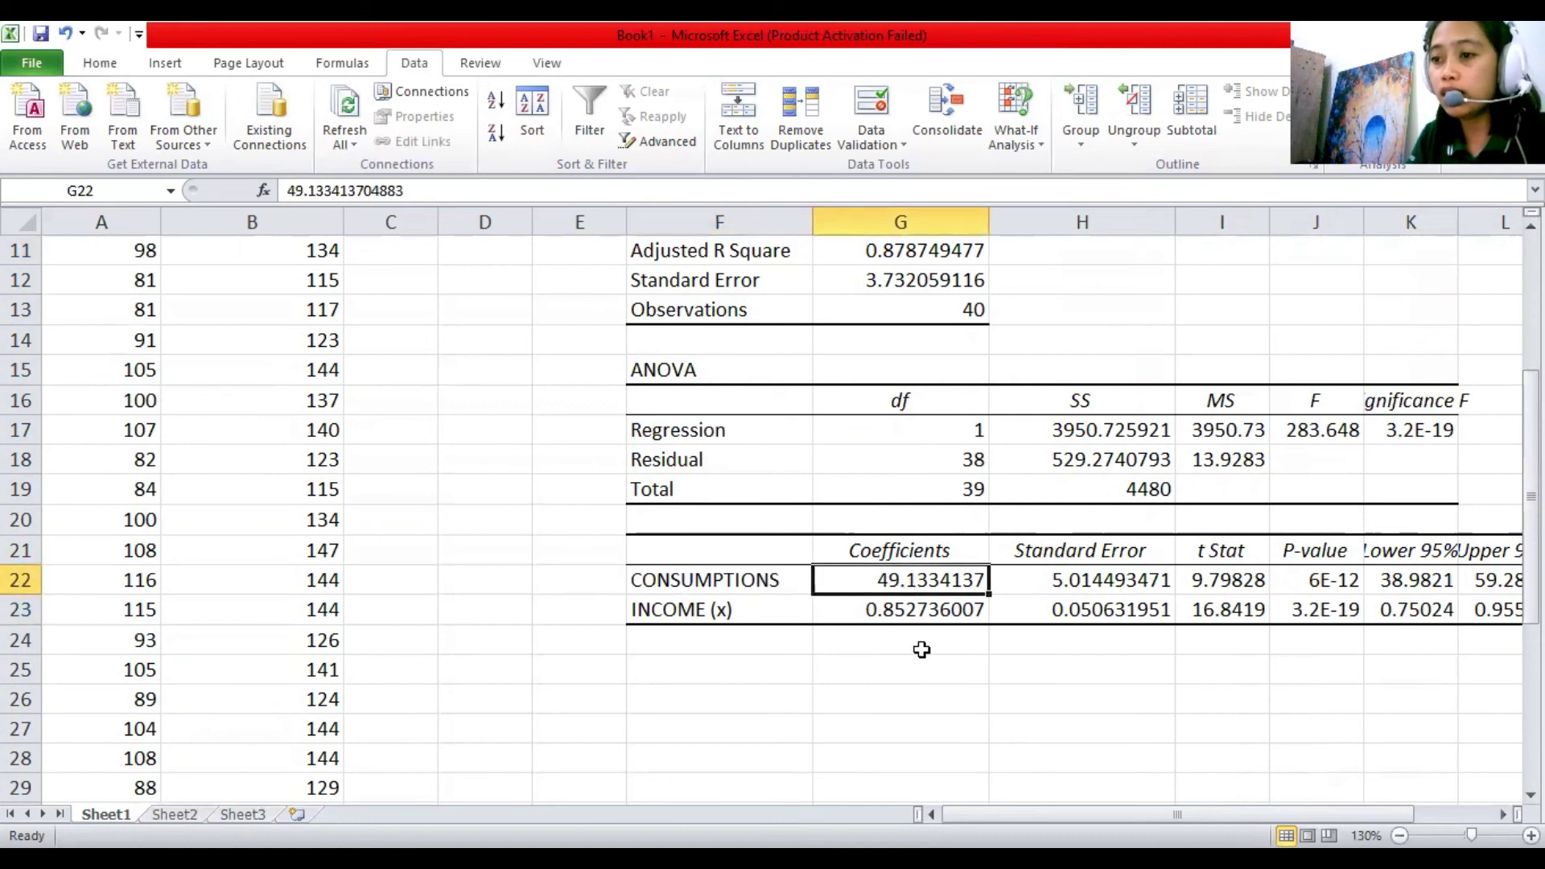
pyautogui.click(769, 605)
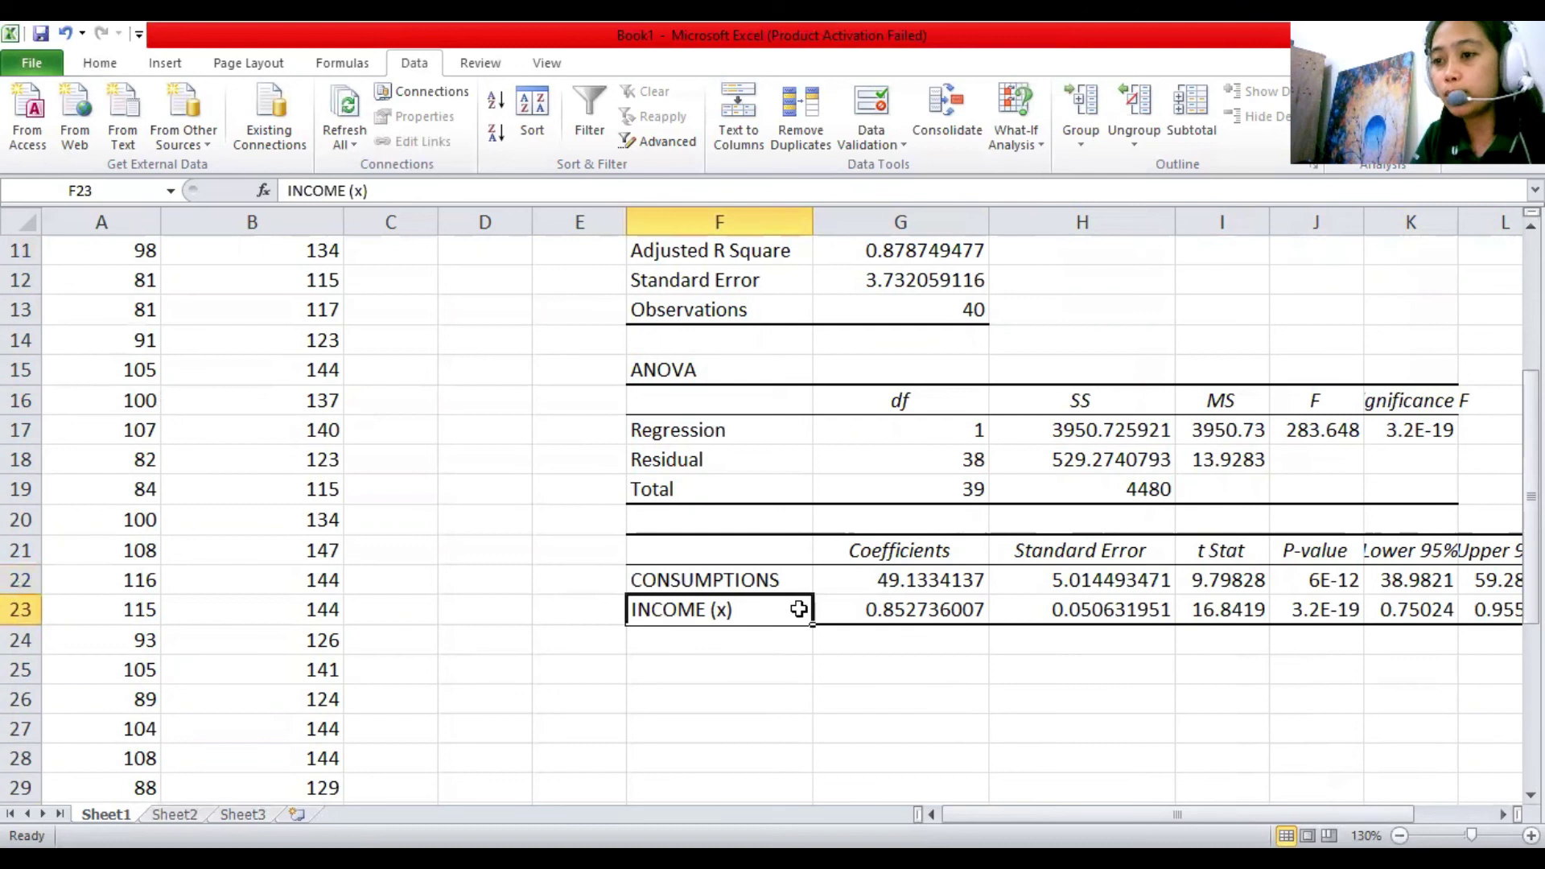
pyautogui.click(886, 618)
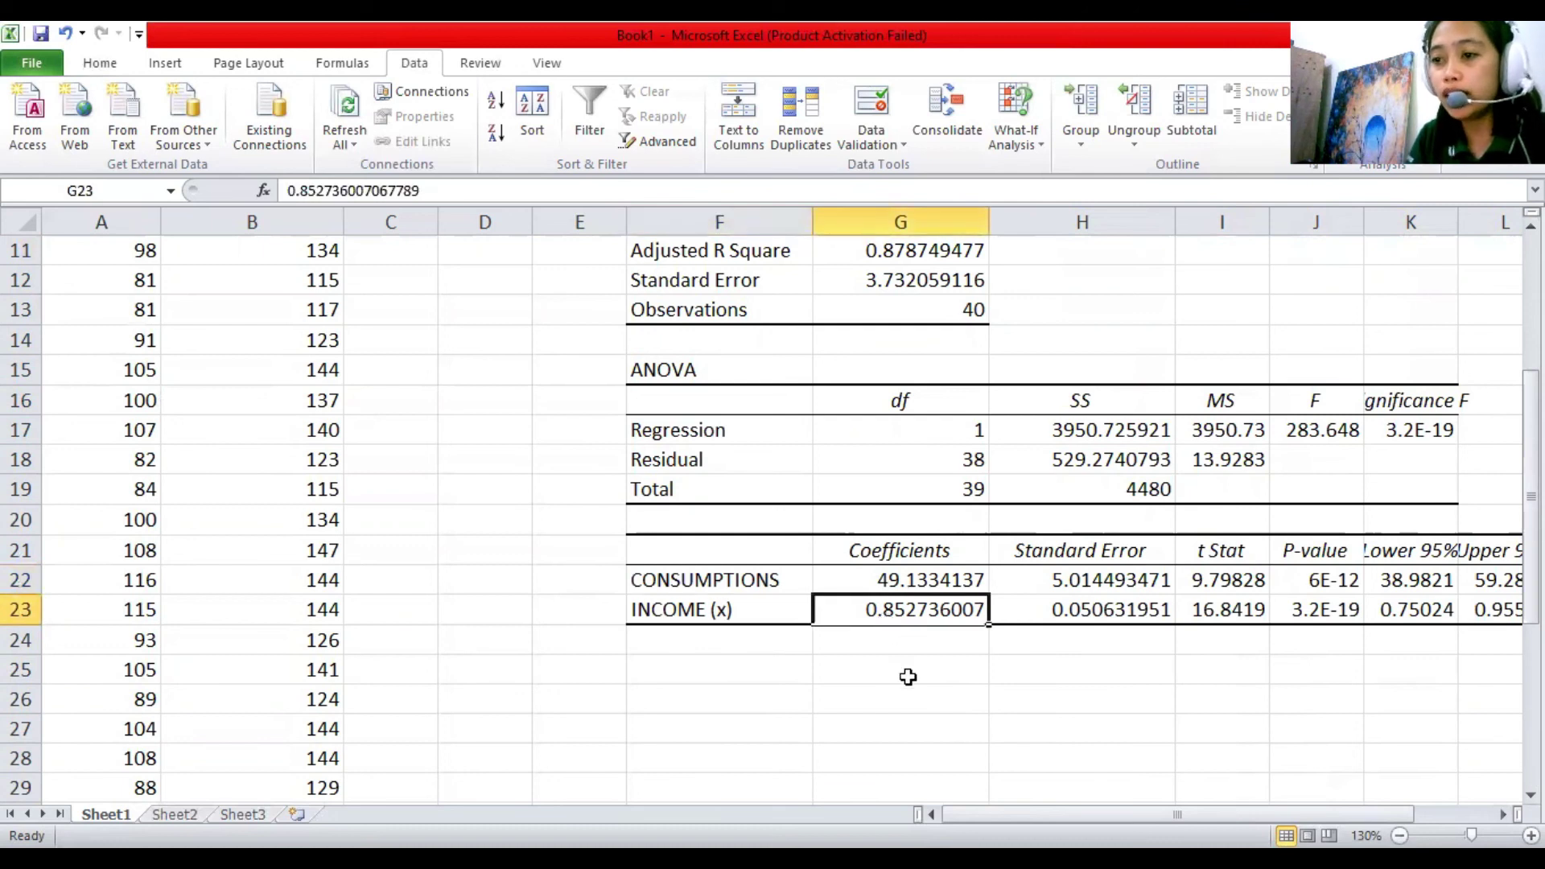